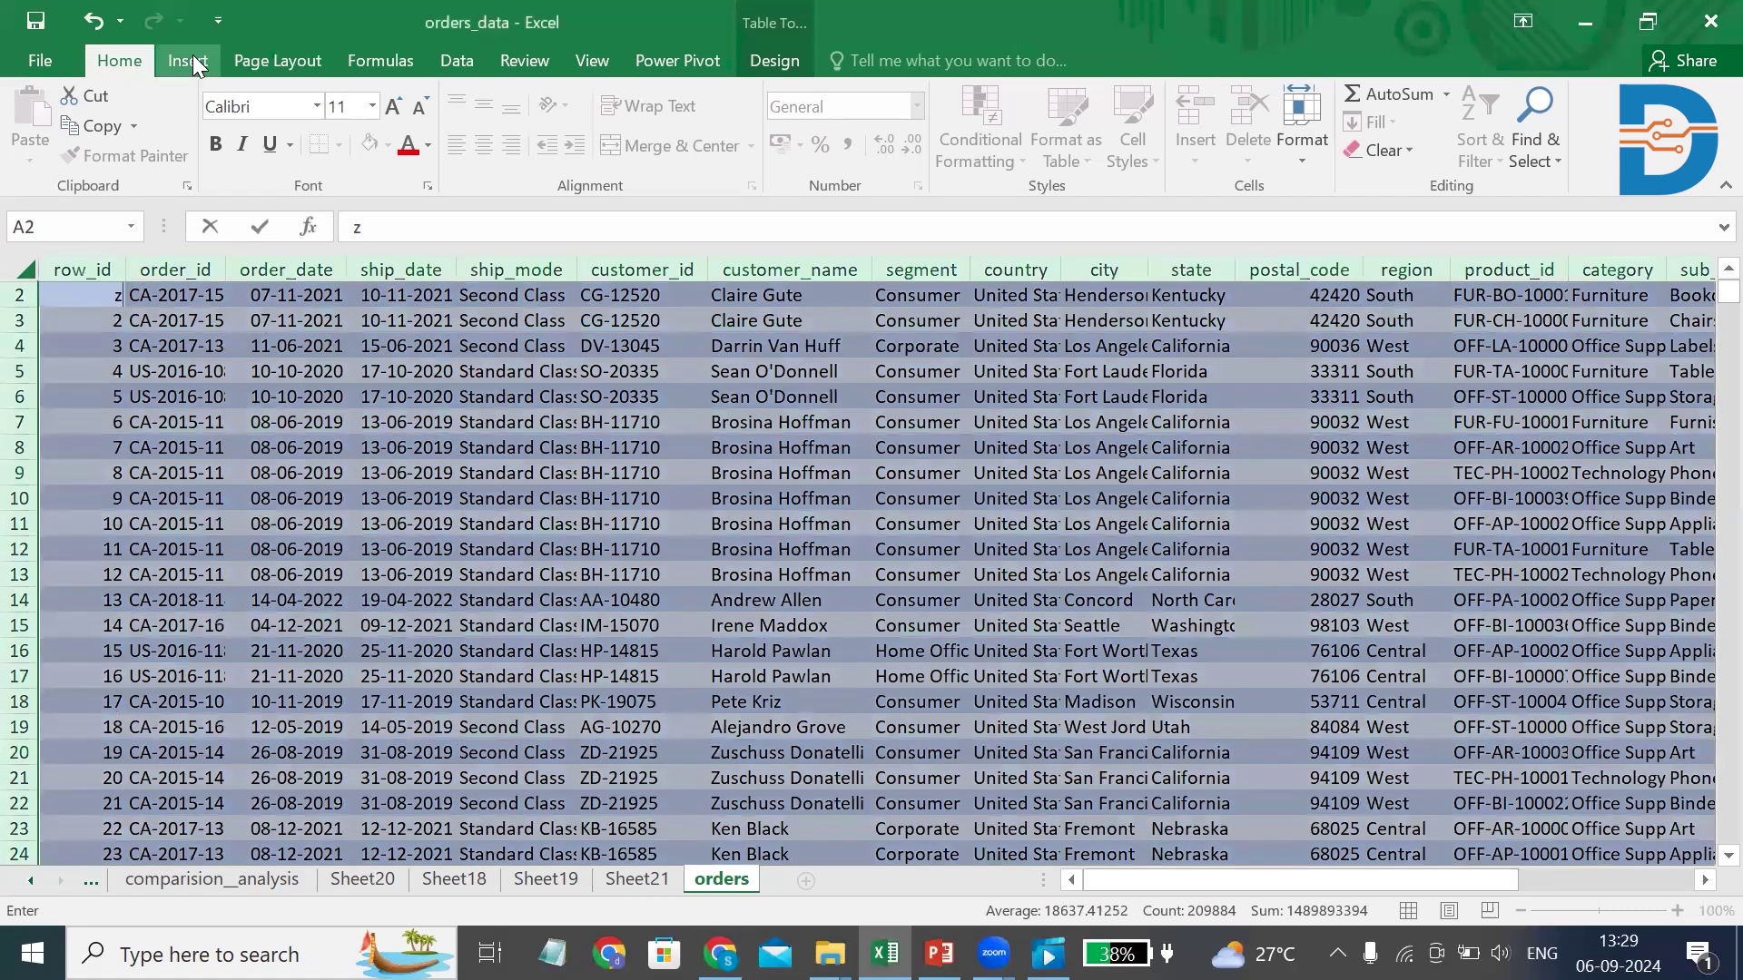
Step: Clear the stray "z" from cell A2 under row_id on the orders sheet
click(190, 60)
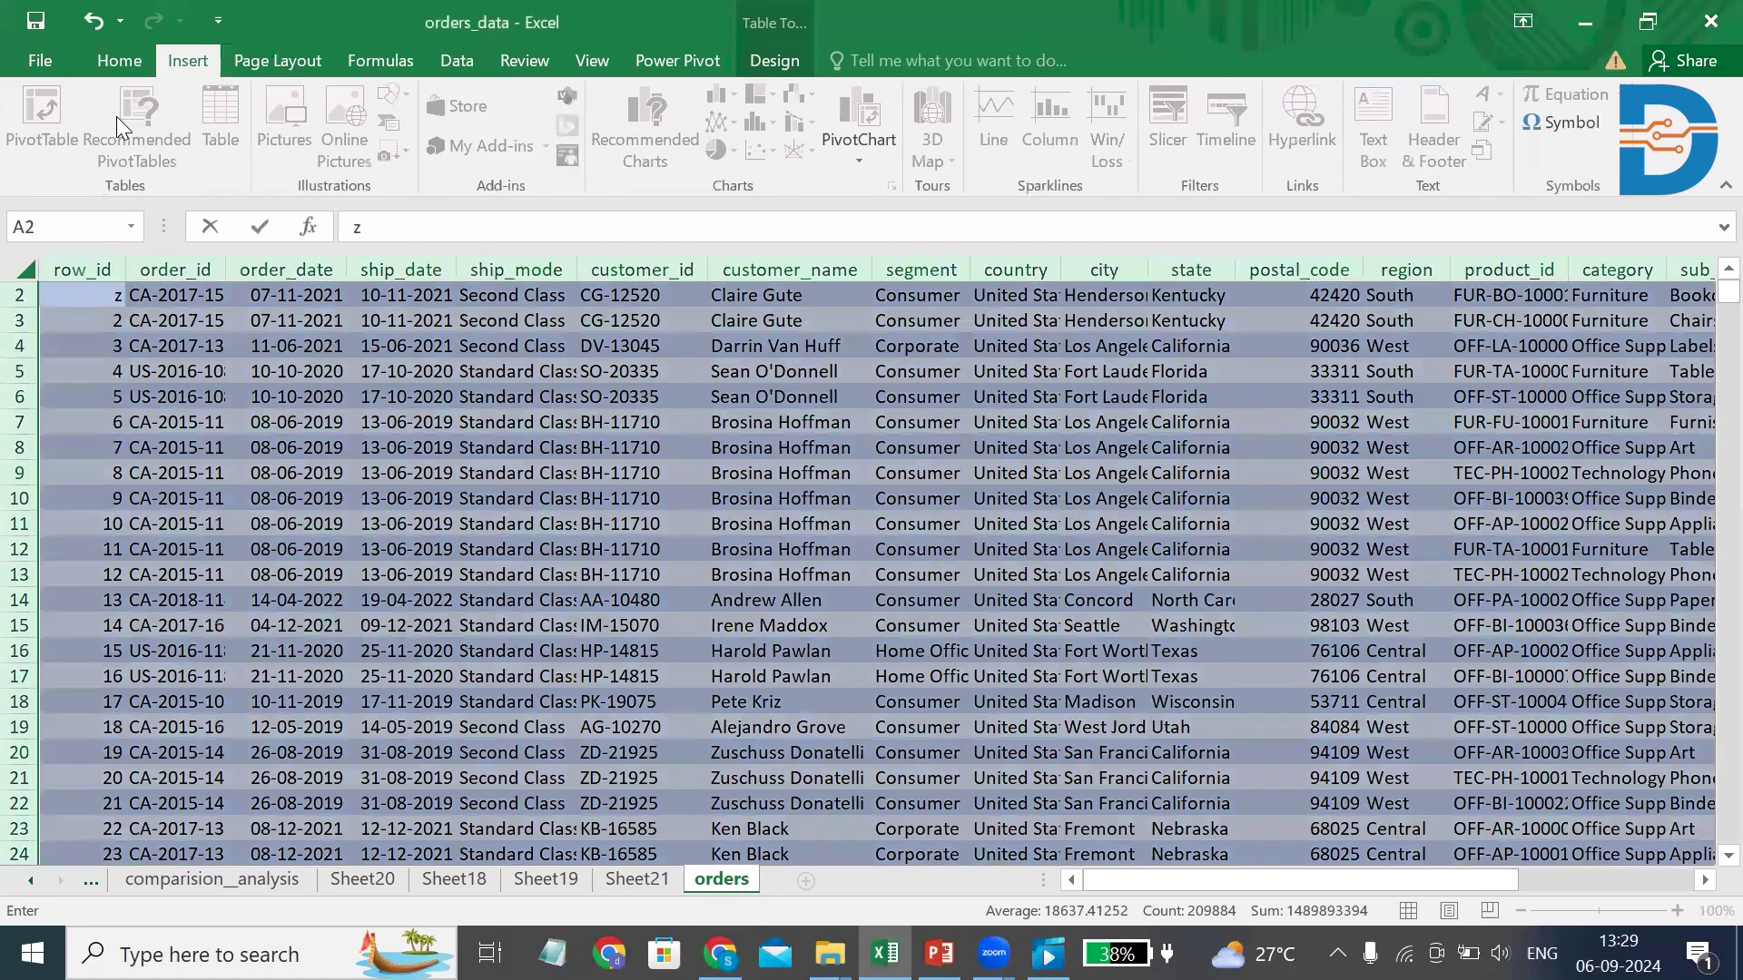
click(34, 270)
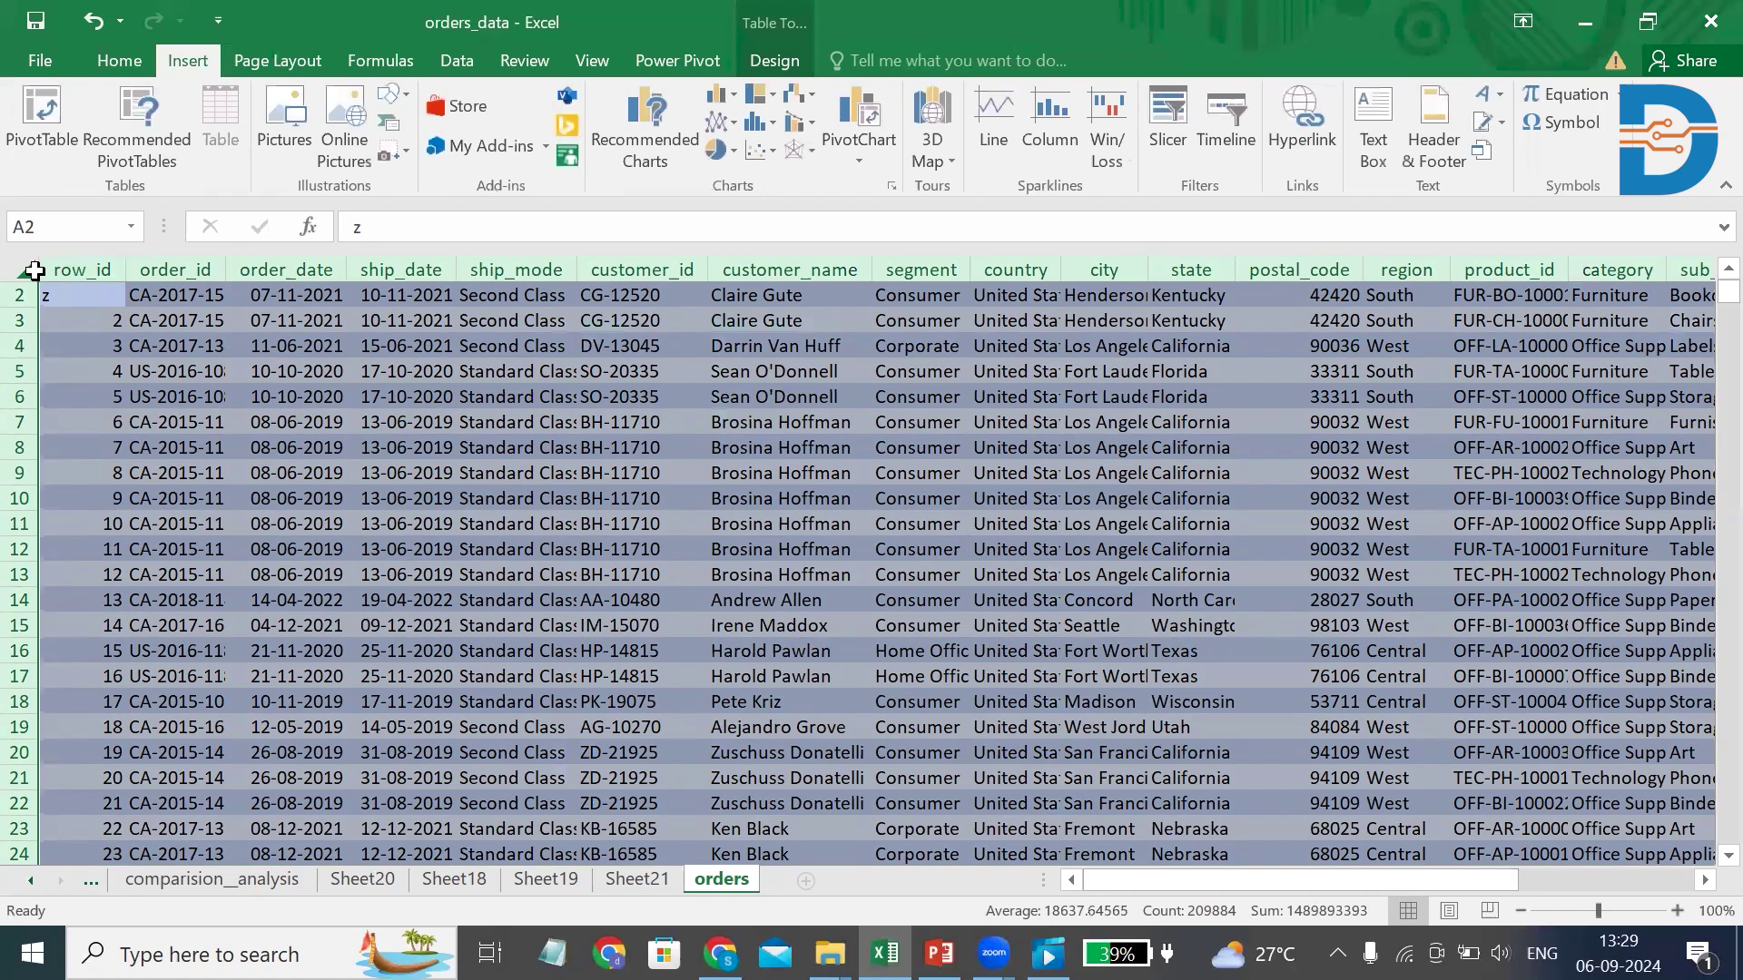
click(45, 295)
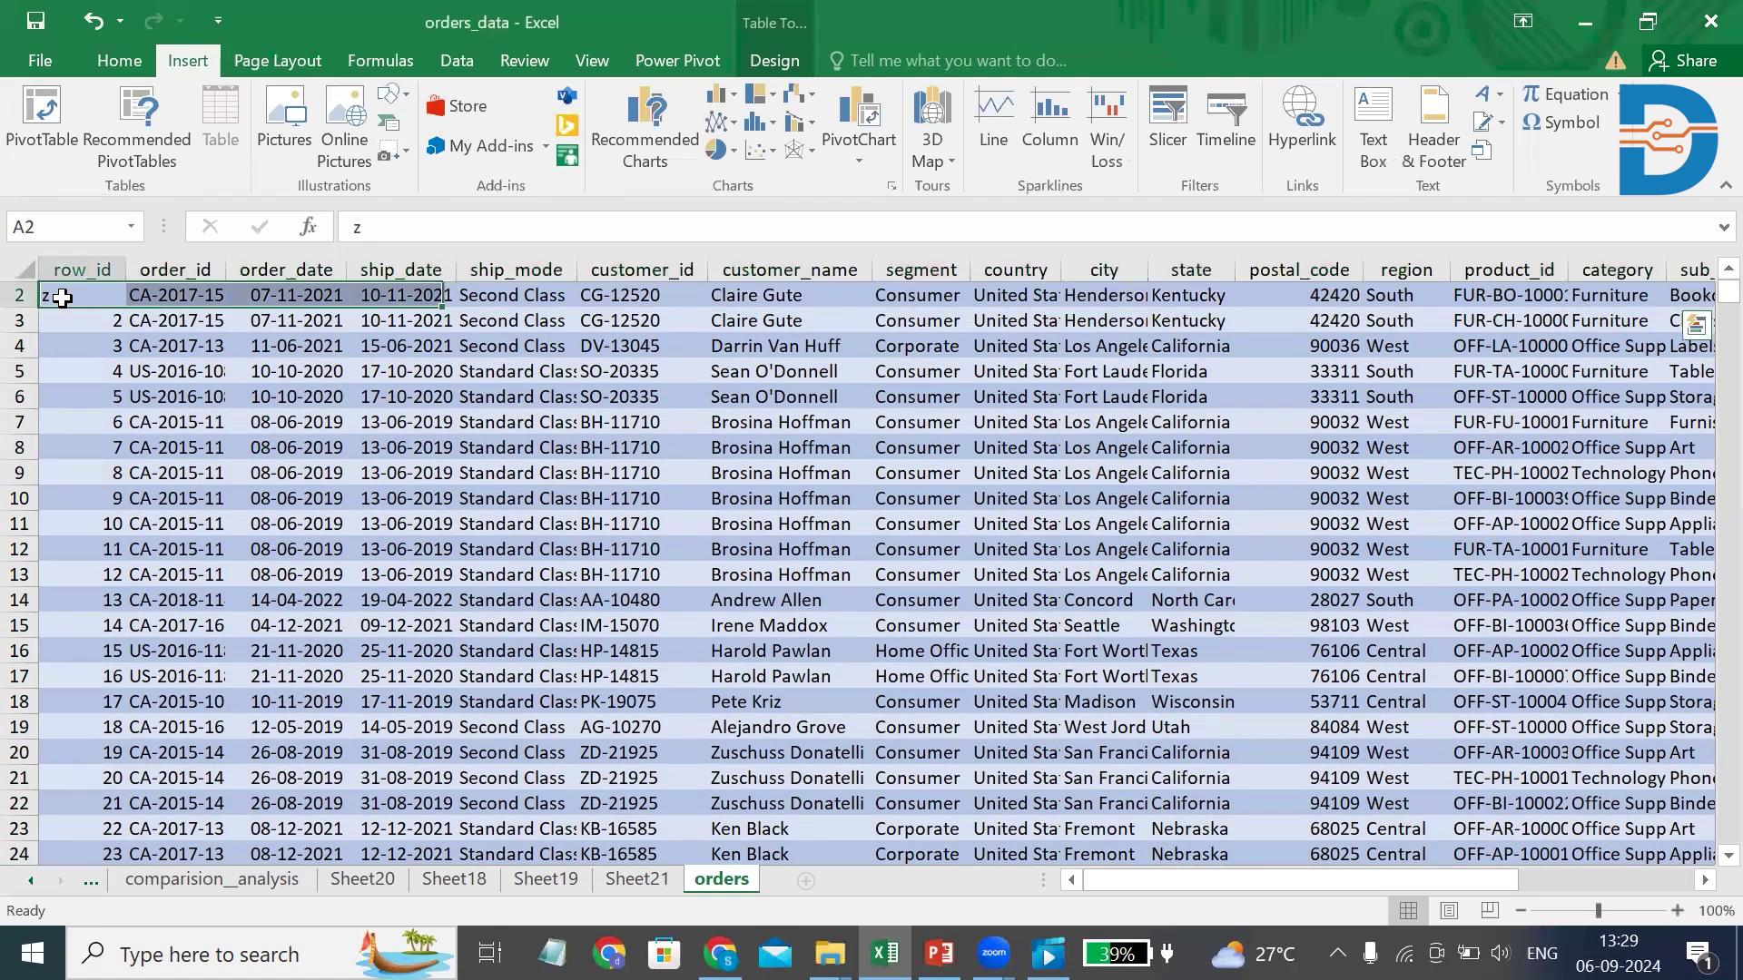
double_click(66, 300)
key(BackSpace)
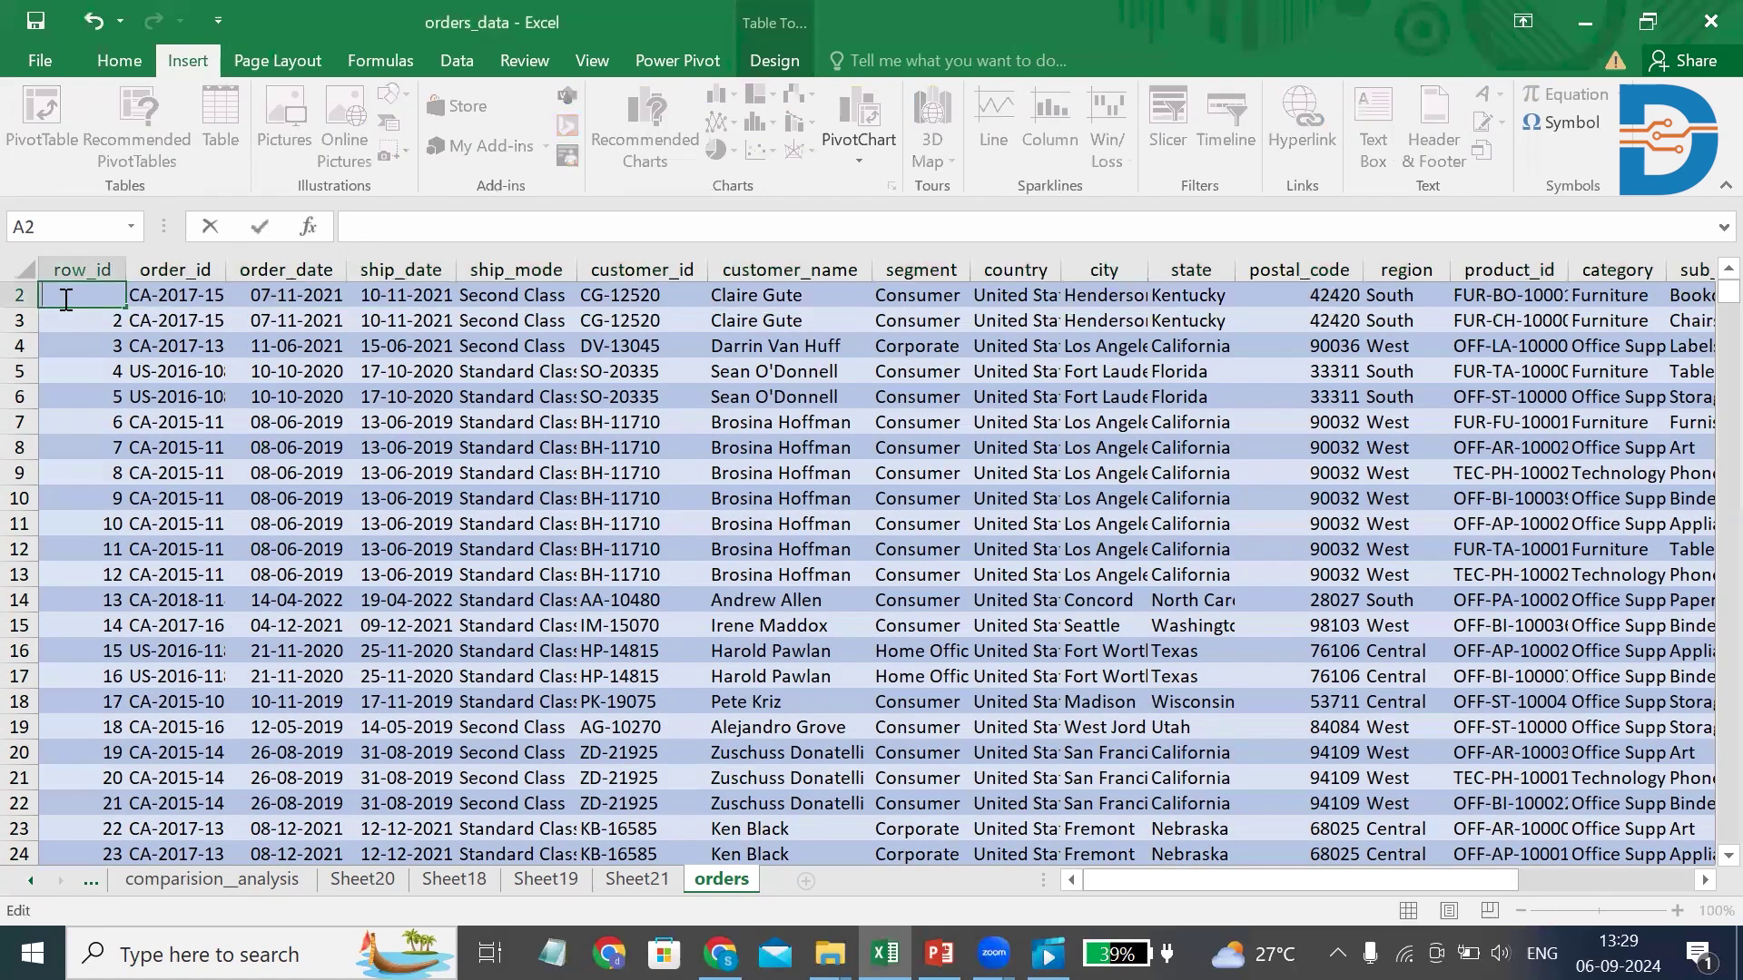
Step: Select the whole orders sheet and create a PivotTable from range orders!$A:$U on a new worksheet
click(24, 272)
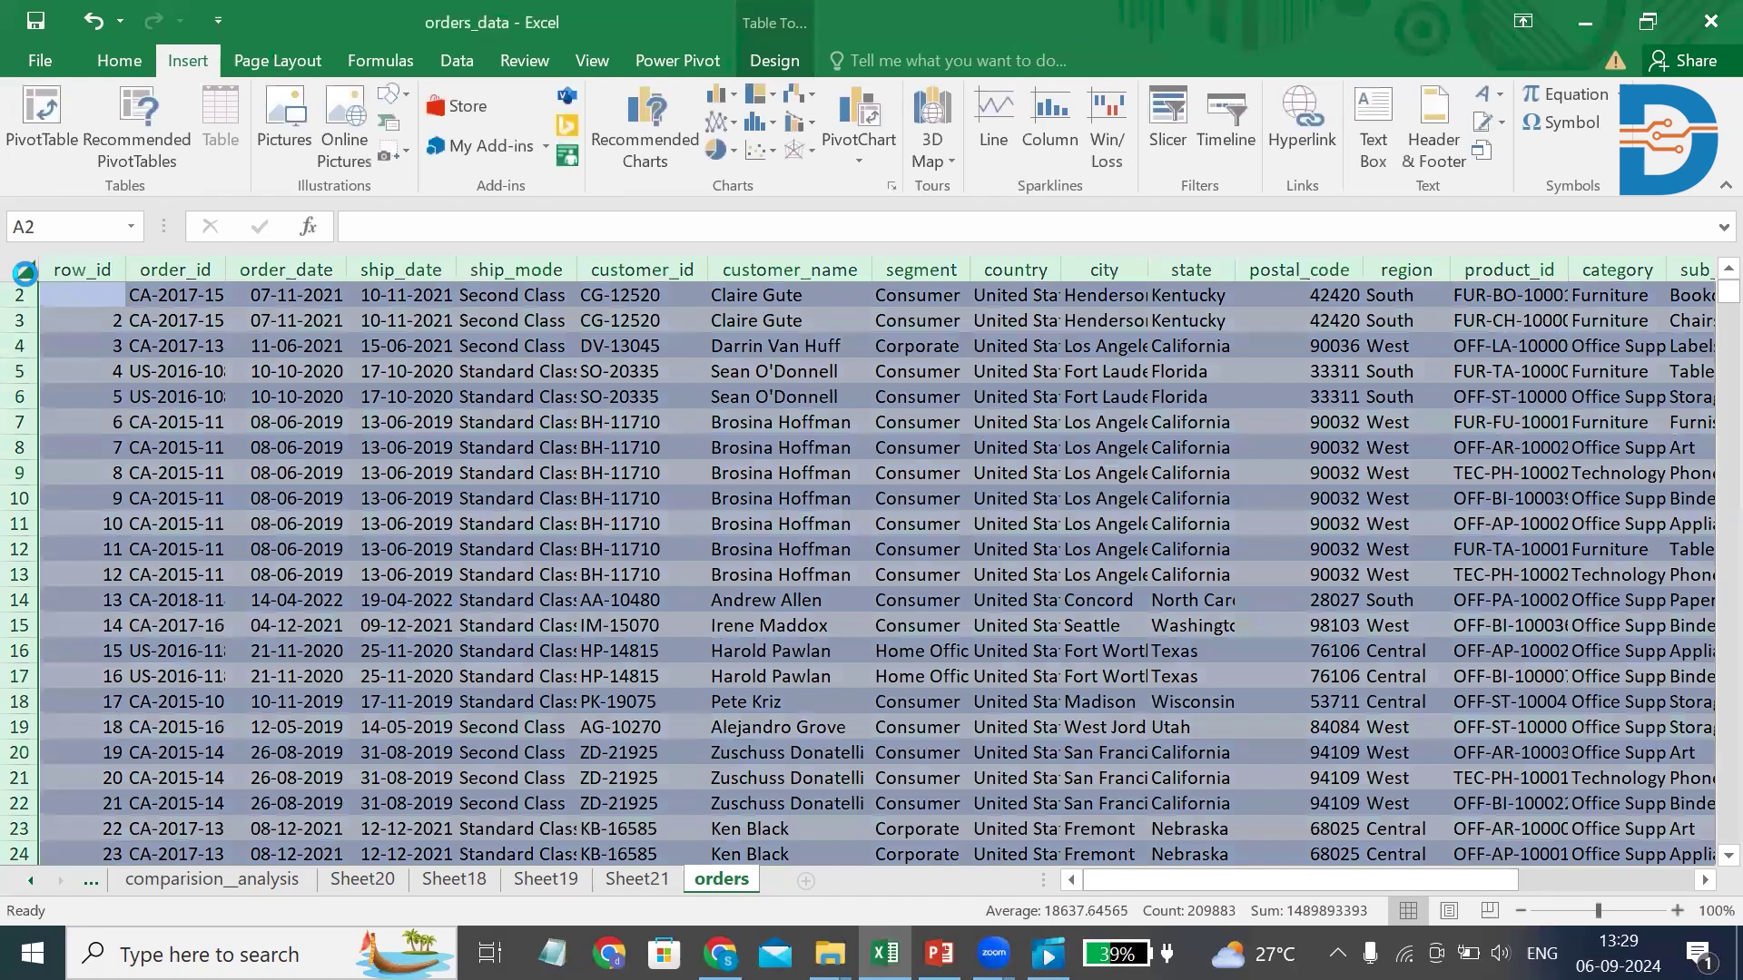
click(42, 113)
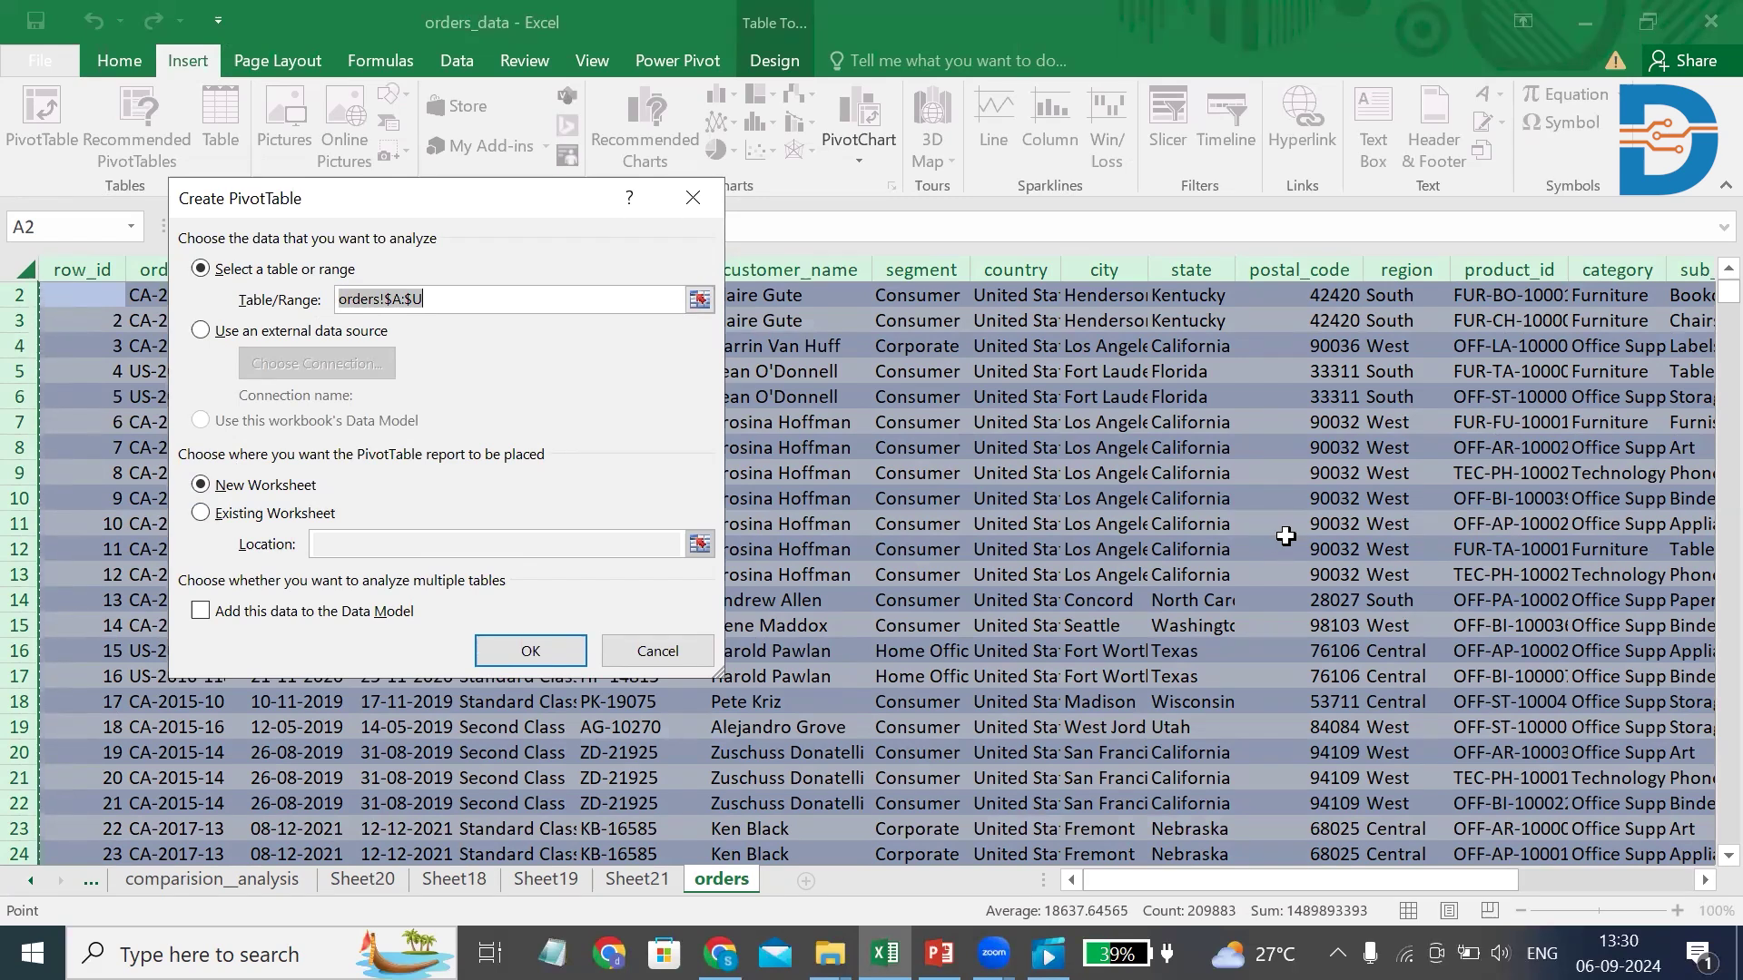
click(479, 650)
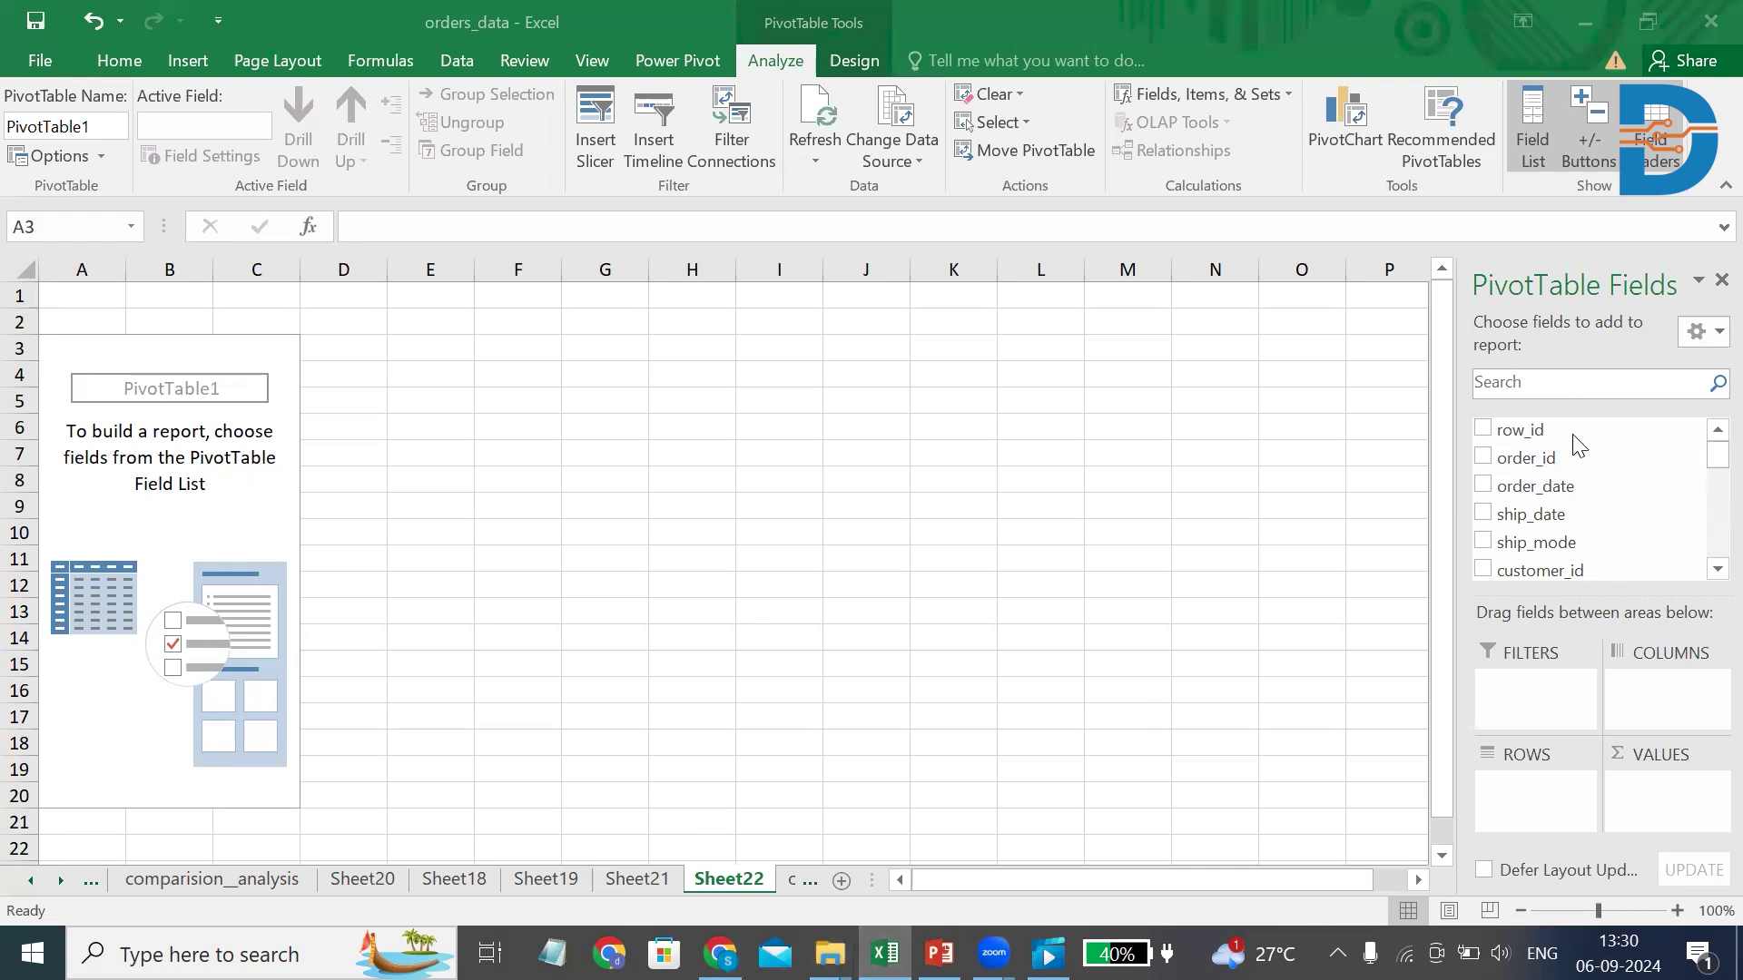
Step: Search the PivotTable fields for "su" and add sub_category as the row field
click(1701, 455)
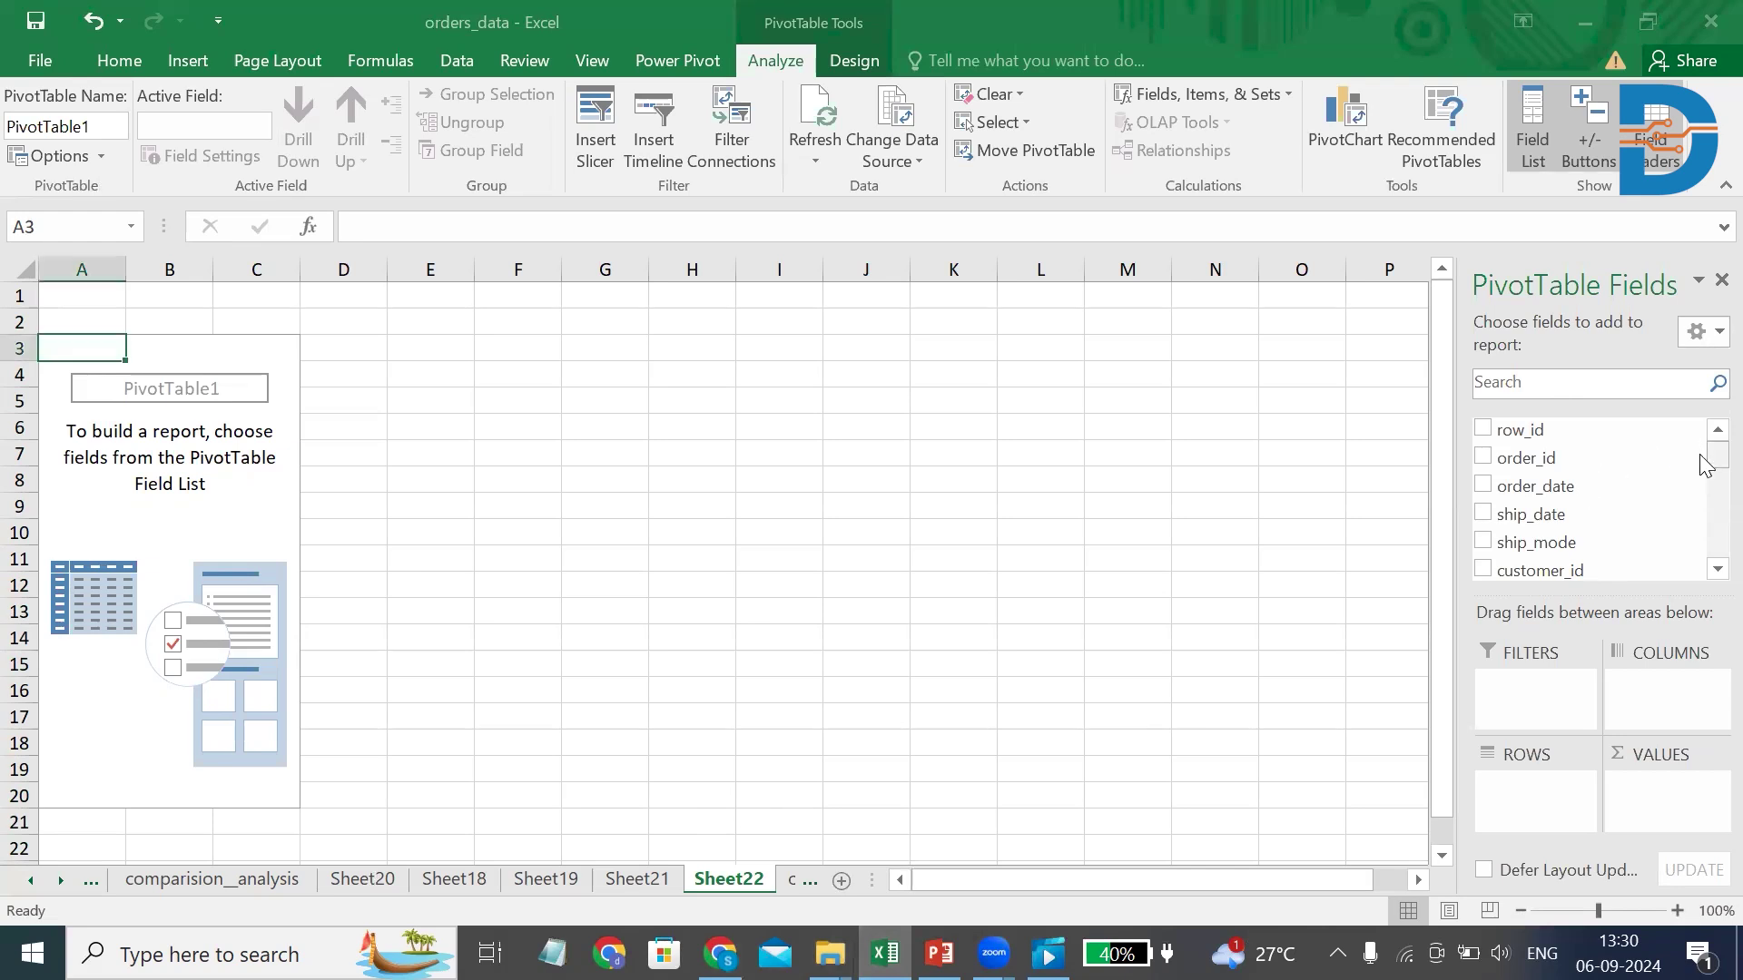
click(1644, 382)
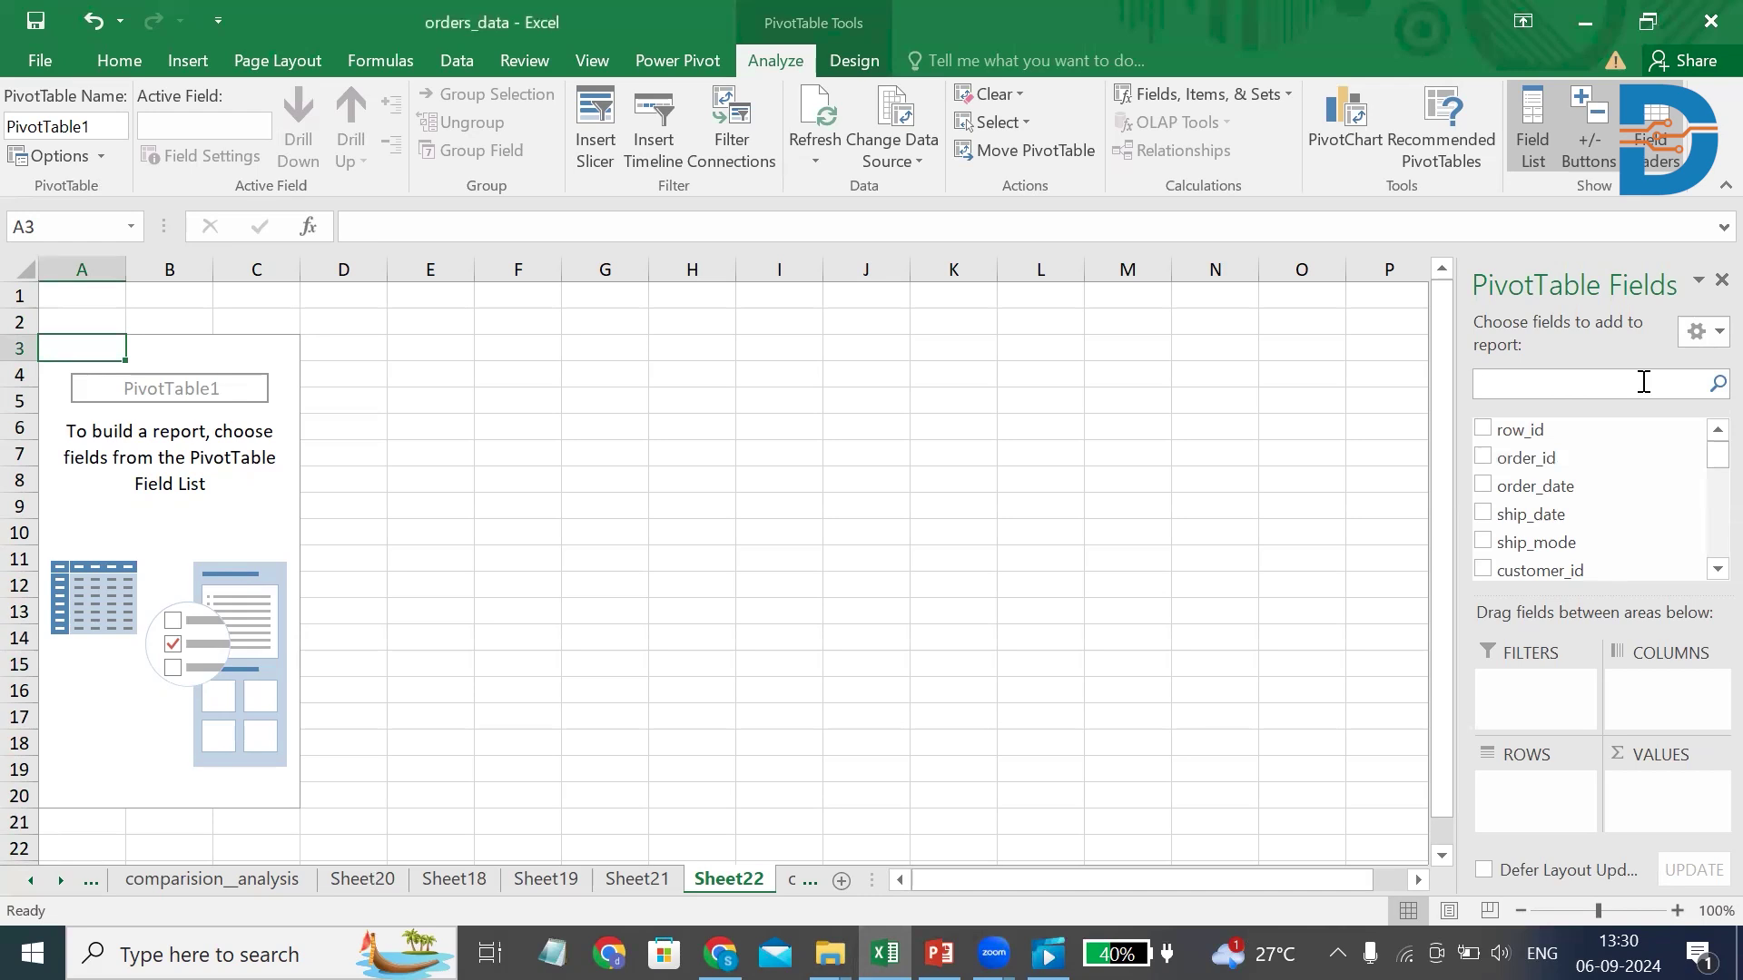
text(su)
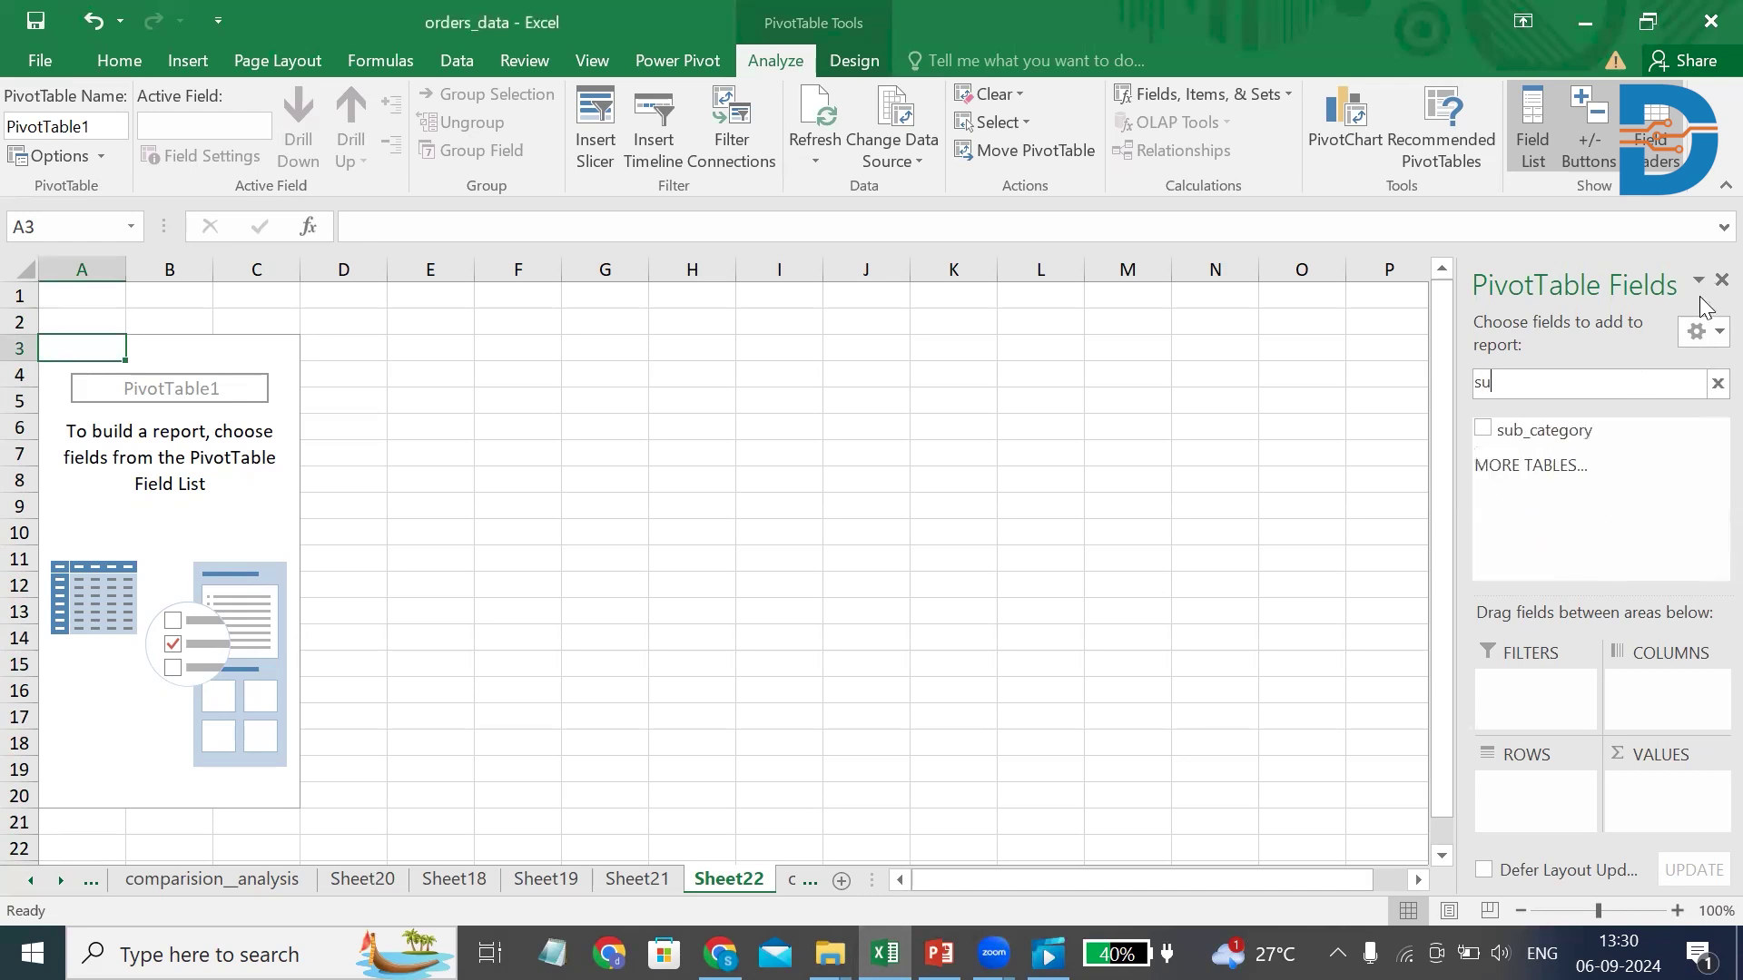
click(1486, 428)
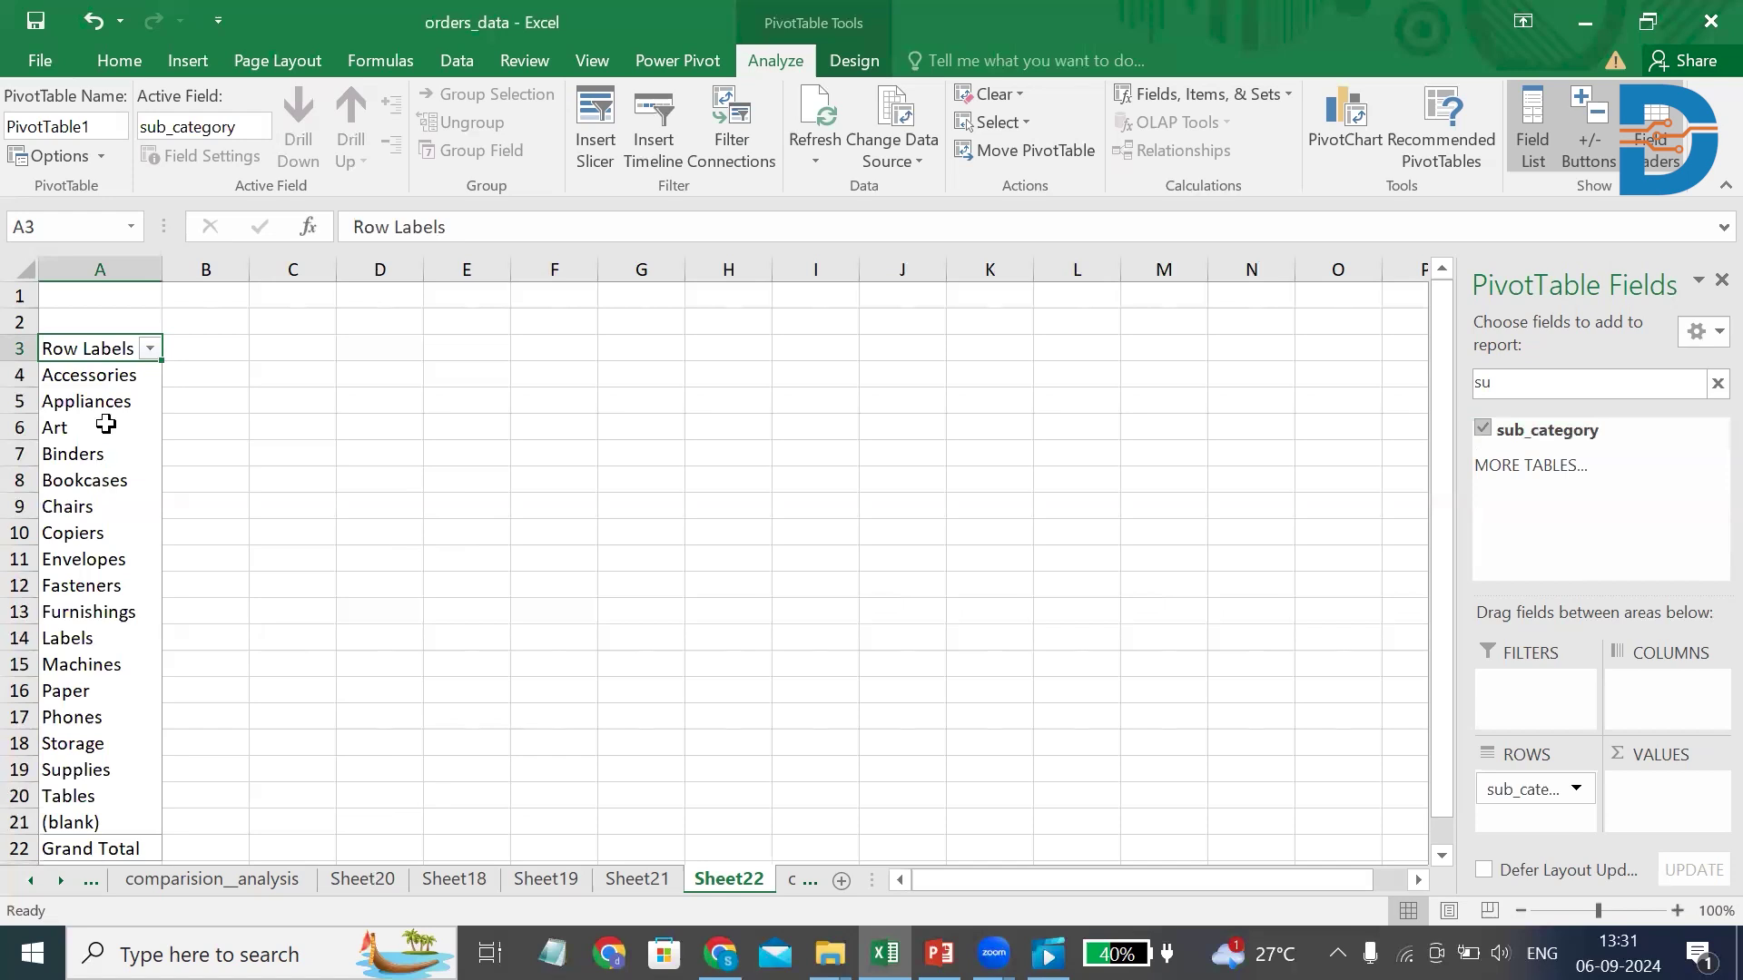
Step: Rename the PivotTable's row header in cell A3 to "Subcategory"
double_click(125, 349)
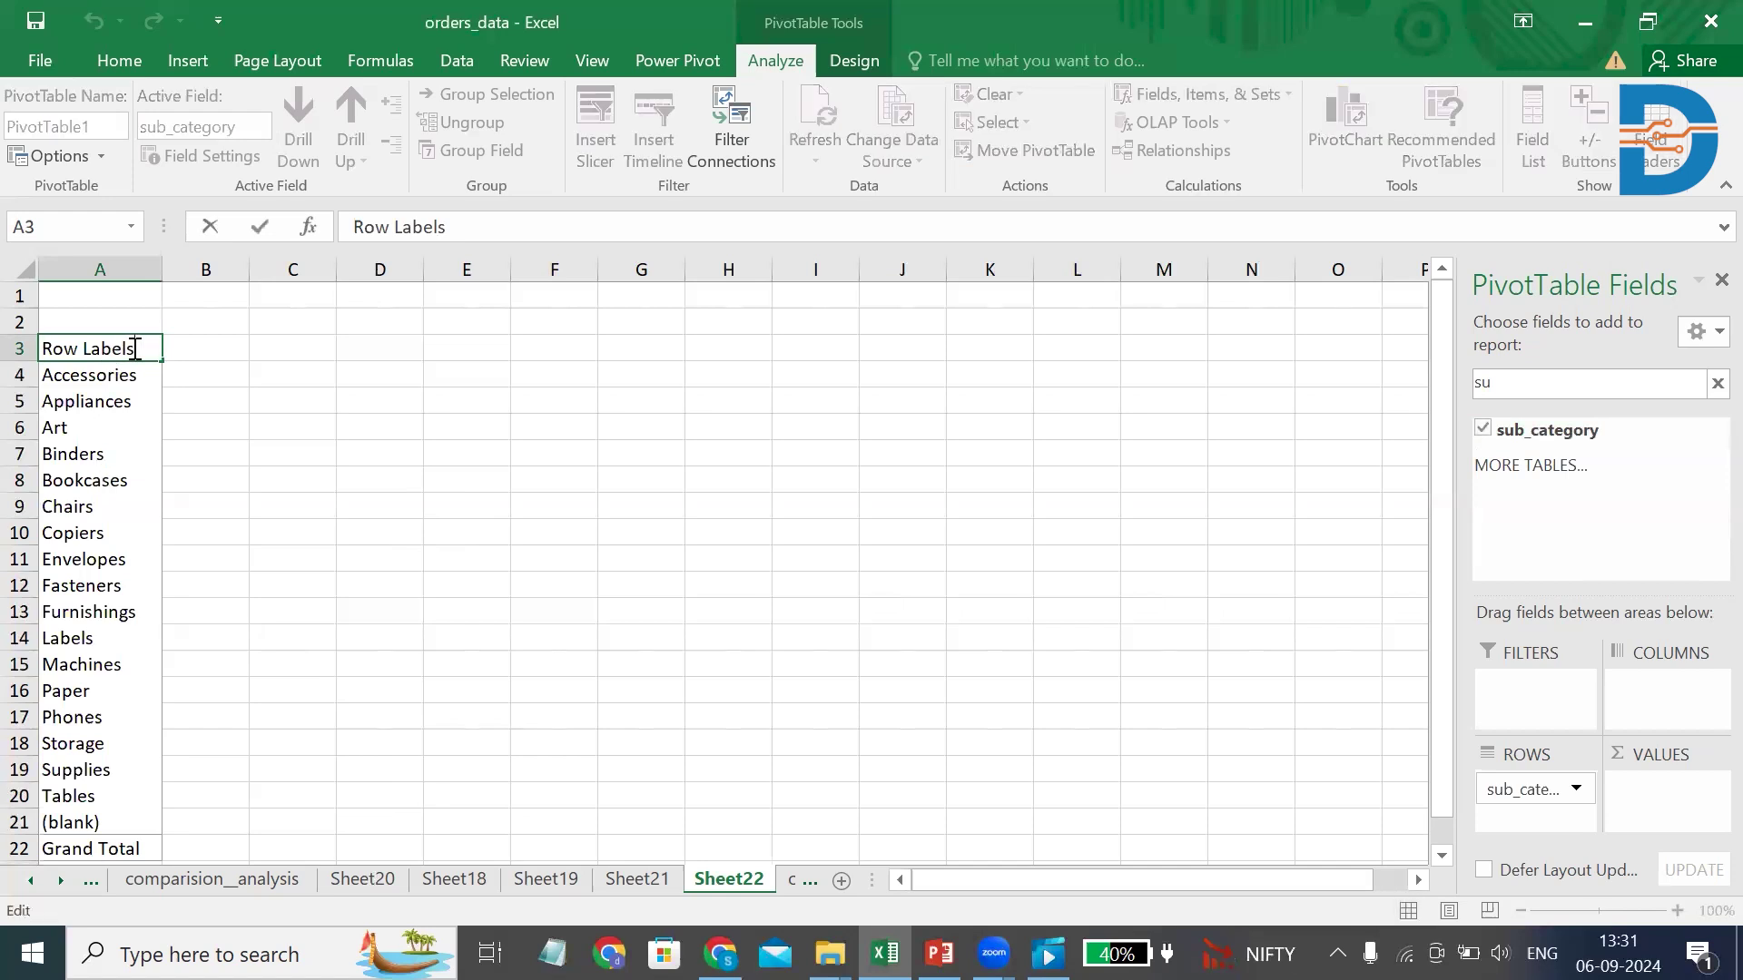
key(BackSpace)
key(BackSpace)
key(BackSpace)
key(BackSpace)
key(BackSpace)
key(BackSpace)
key(BackSpace)
key(BackSpace)
key(BackSpace)
key(BackSpace)
text(Subcategory)
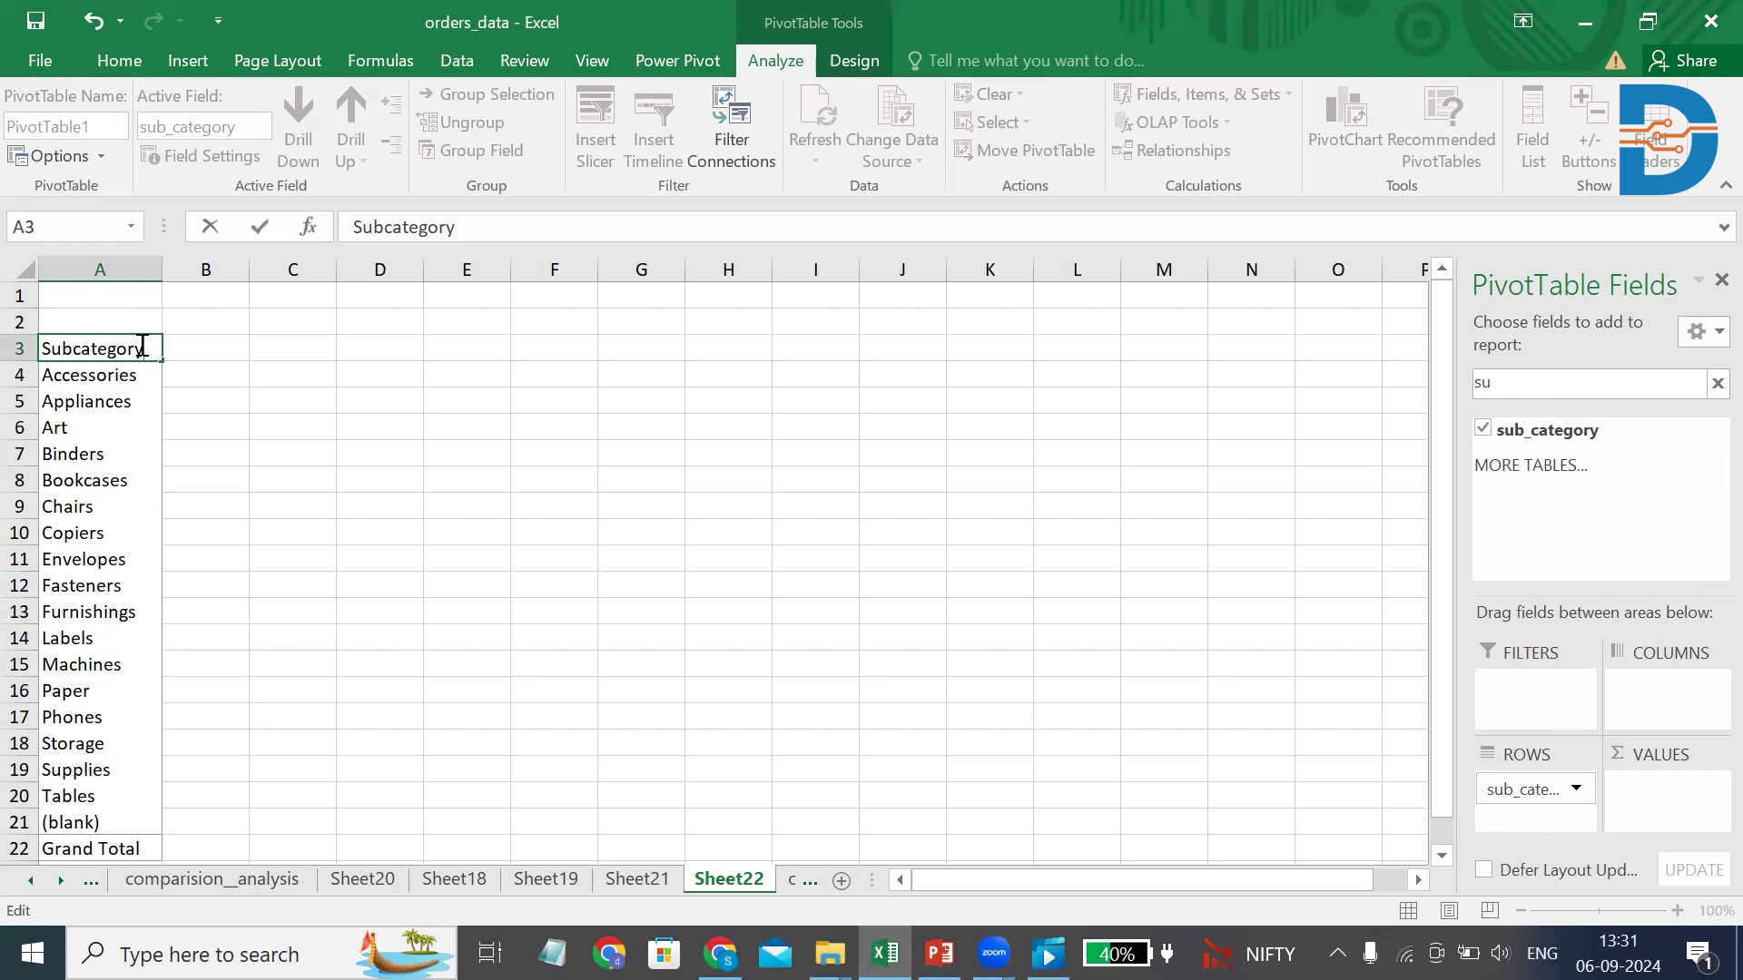
click(177, 401)
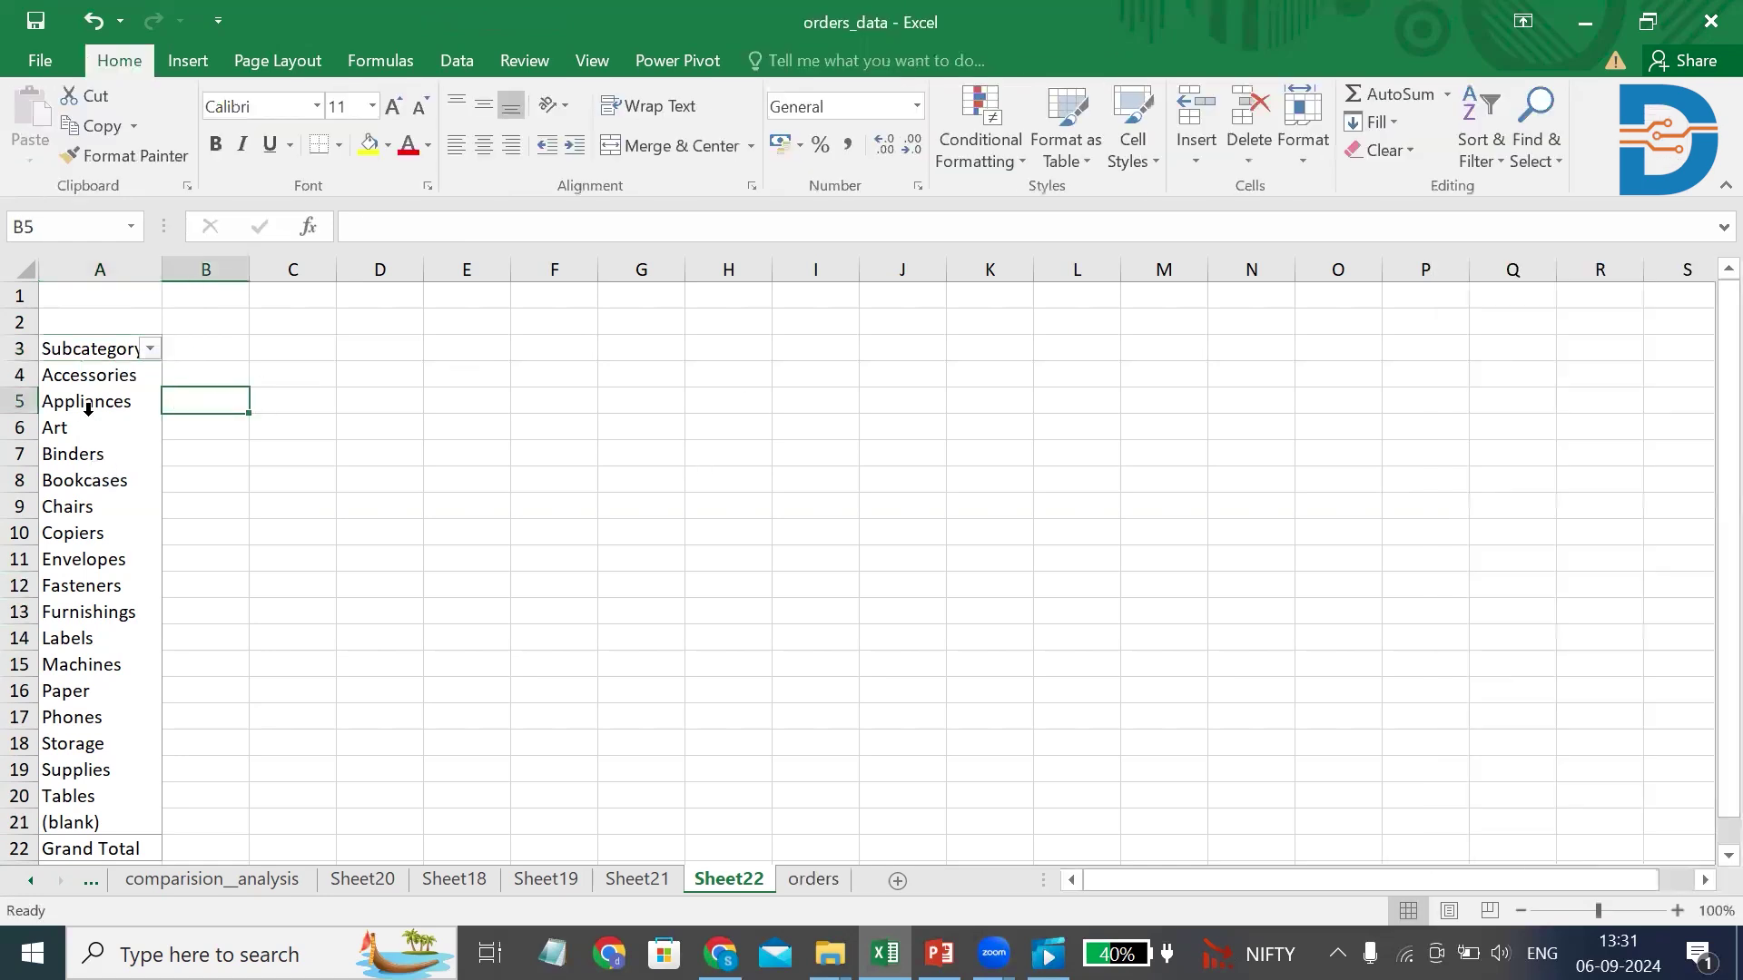
Step: Search the PivotTable fields for "sa" and add sales as a value field
click(93, 378)
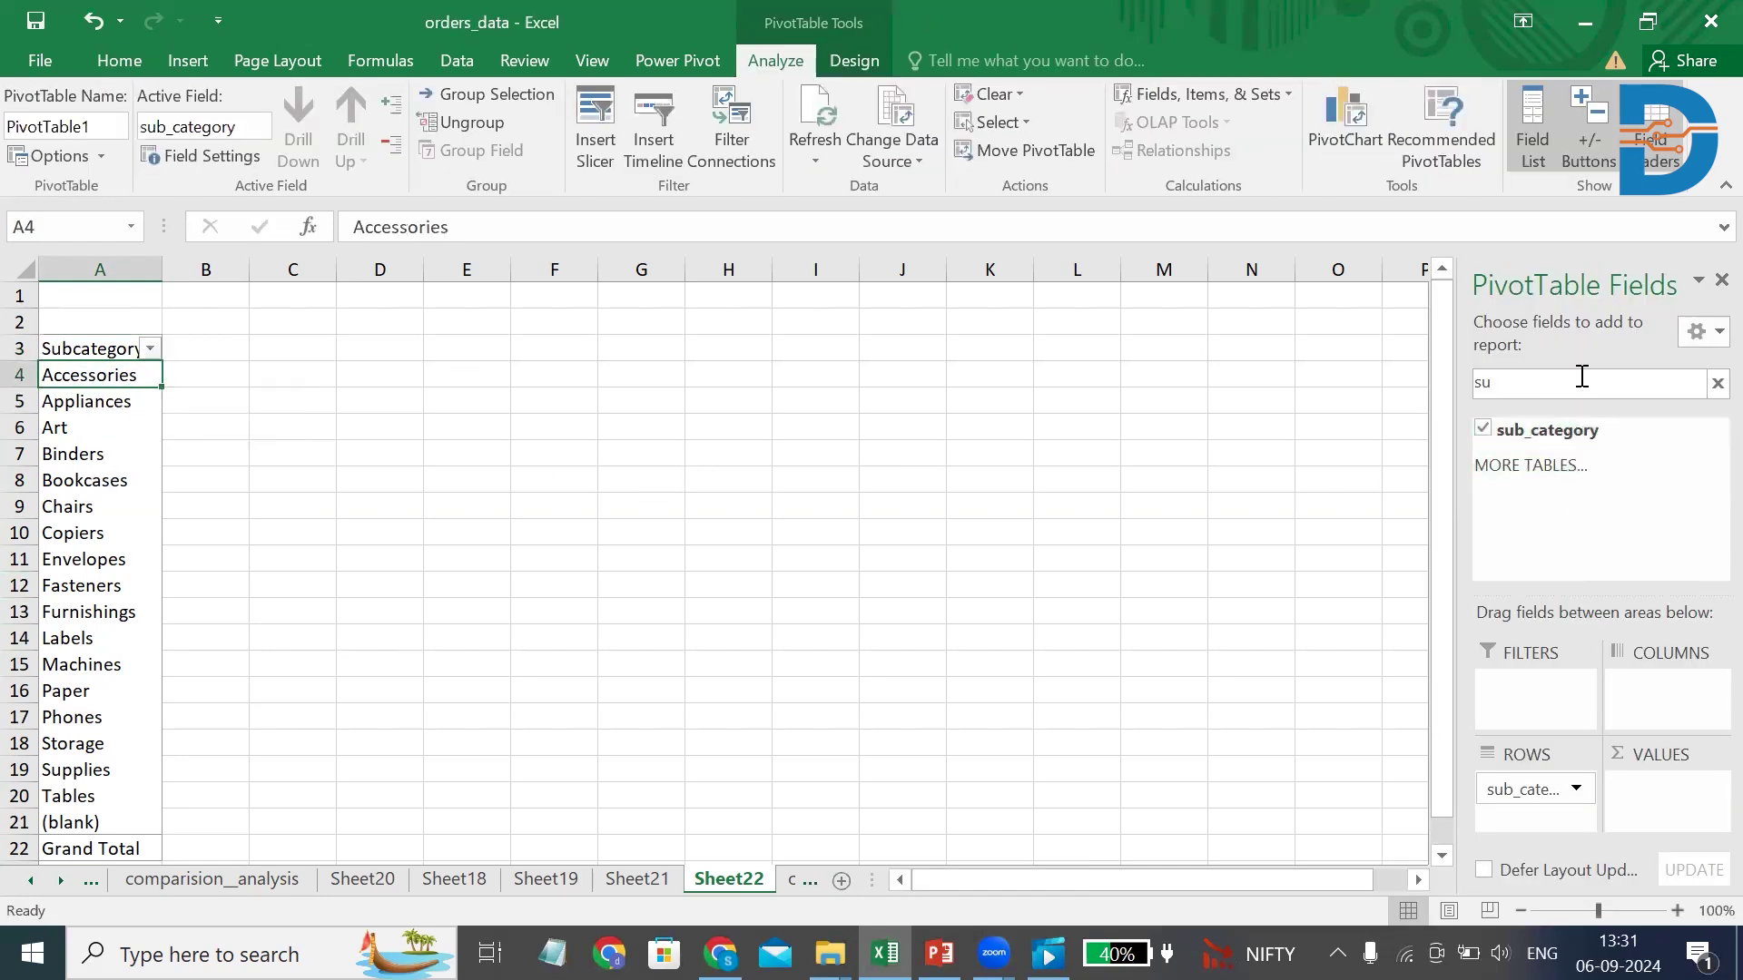
key(BackSpace)
text(a)
drag(1554, 430, 1686, 799)
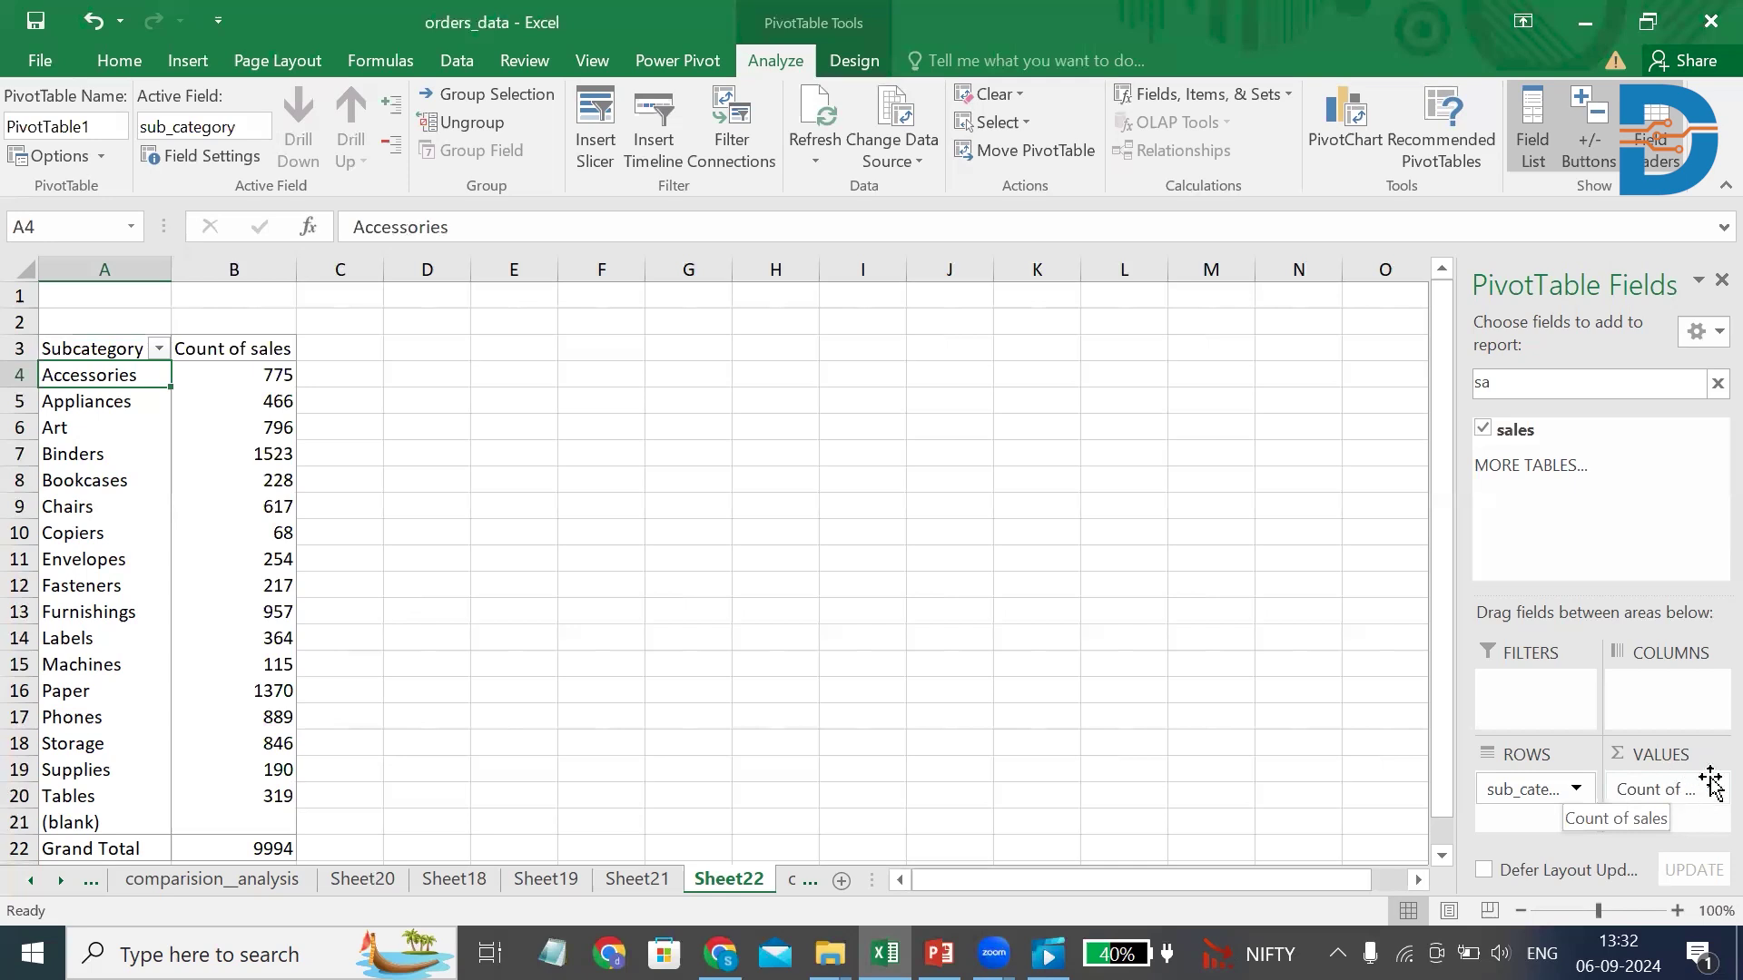
Step: Change the sales value field settings to summarize by Sum
click(1702, 789)
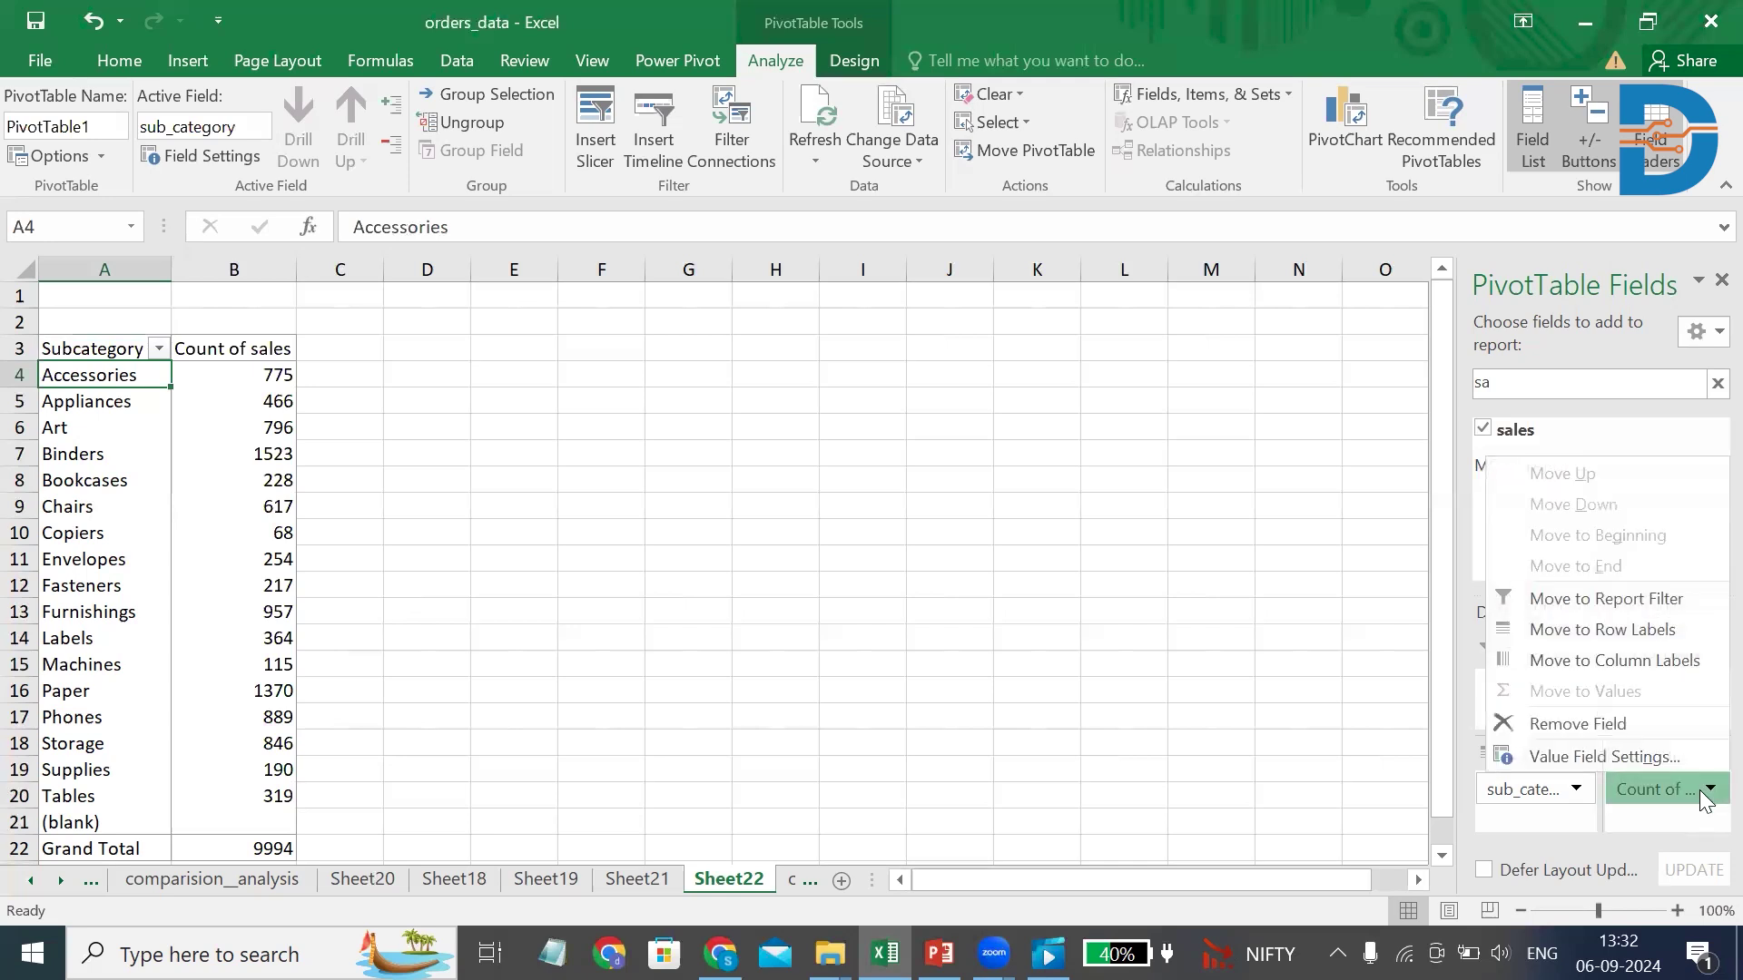
click(1605, 757)
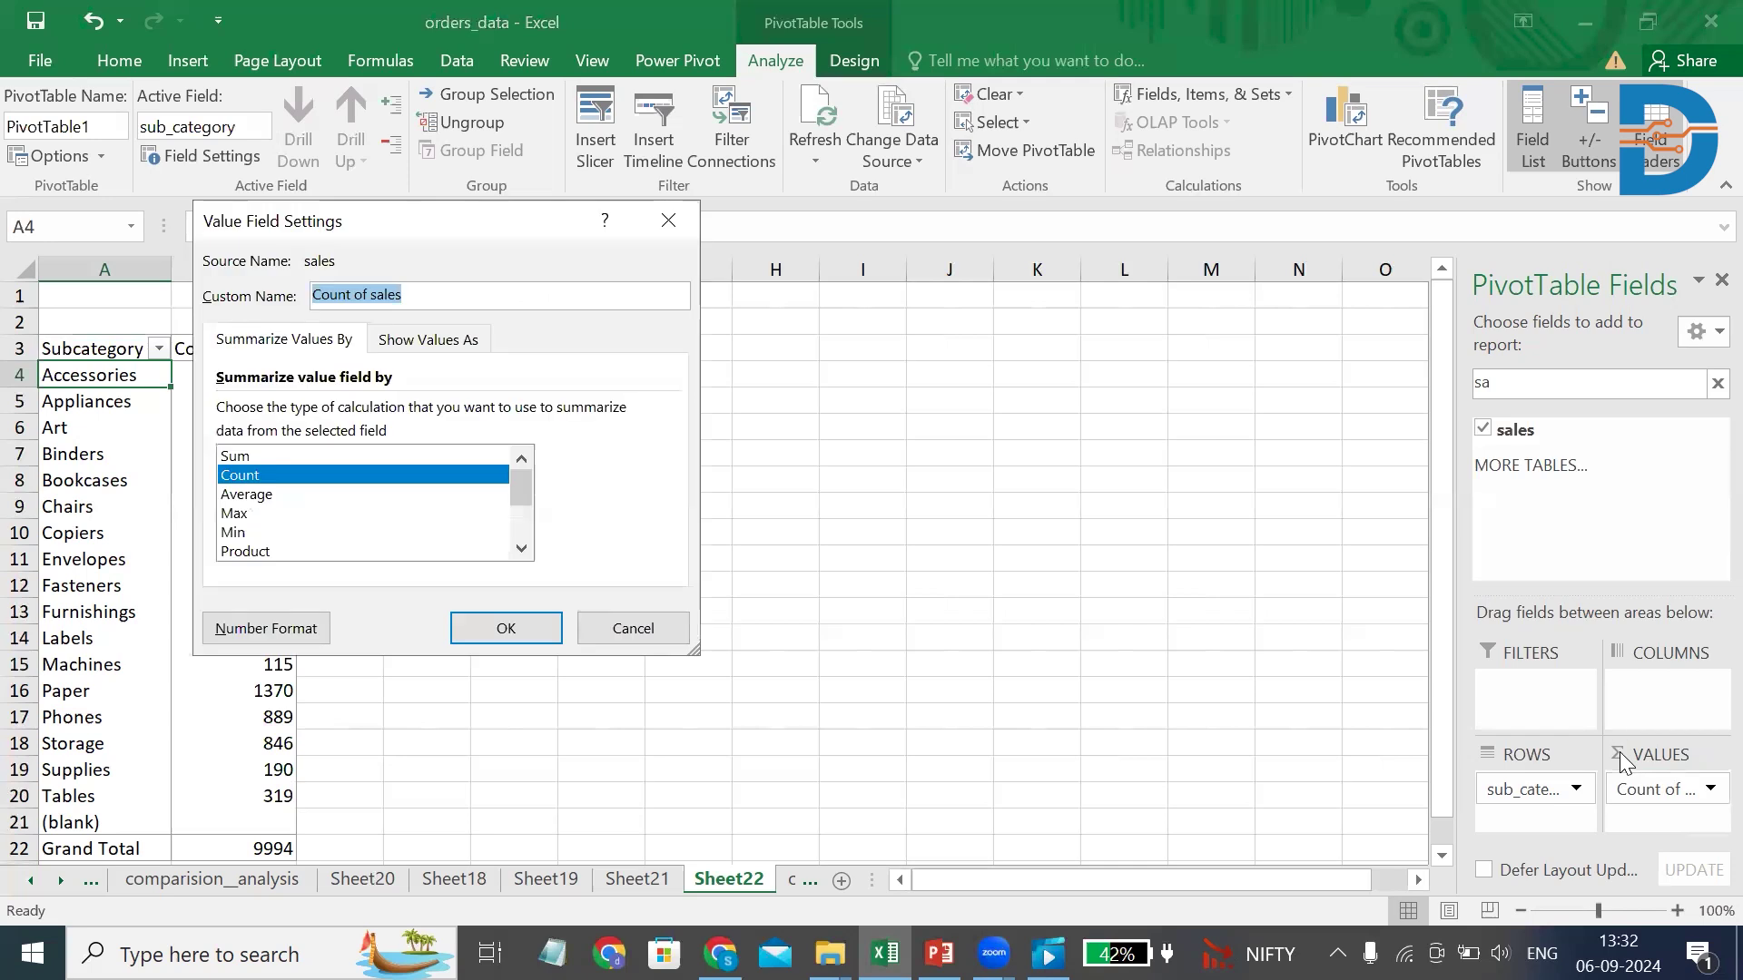
click(236, 456)
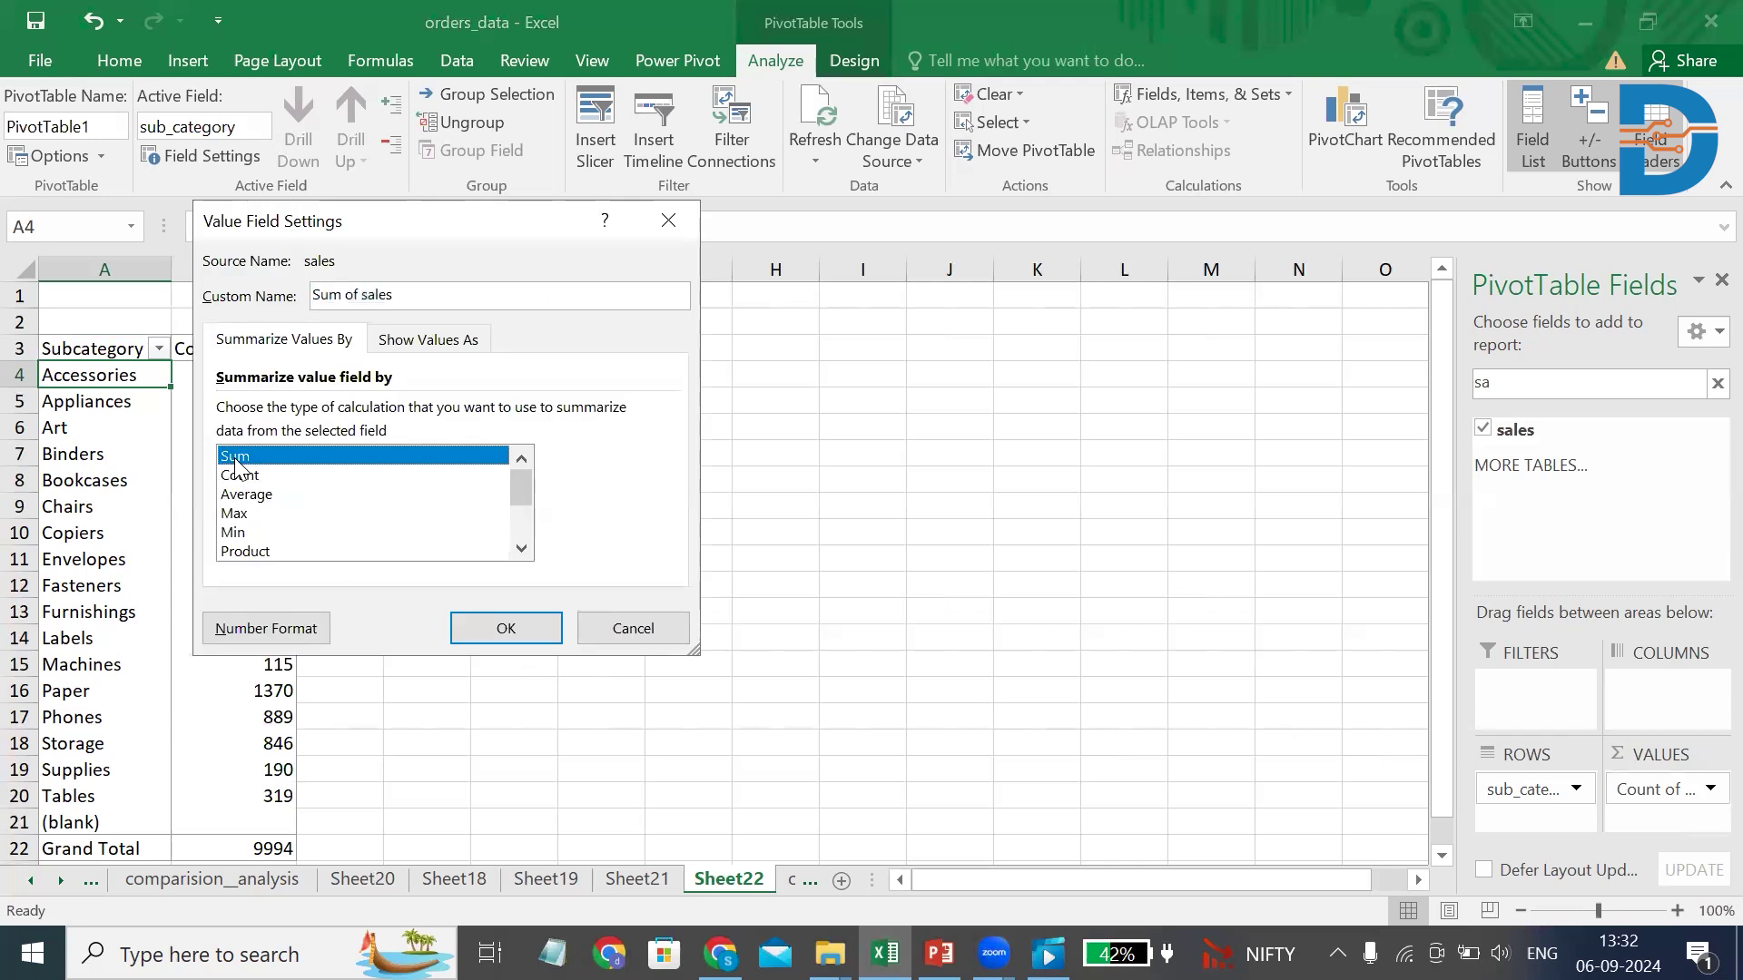
click(480, 617)
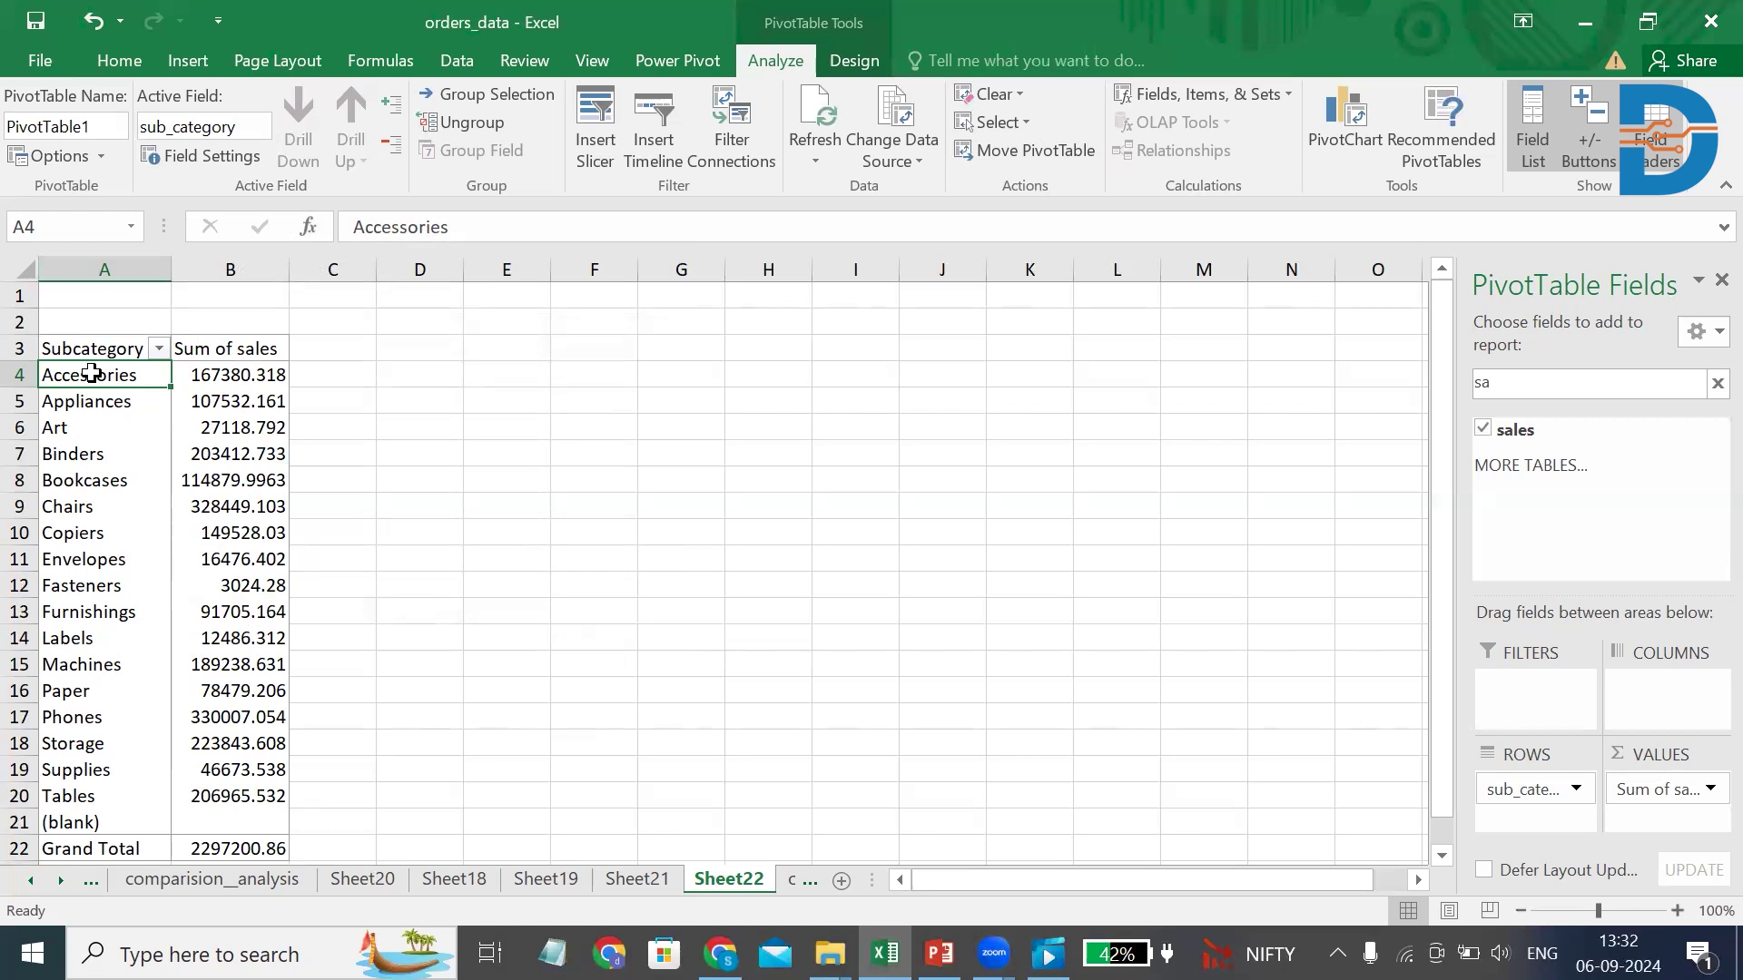
Step: Insert a clustered column PivotChart of sales by subcategory and narrow it to about 11.25 cm
mouse_move(248, 374)
click(1340, 131)
mouse_move(871, 386)
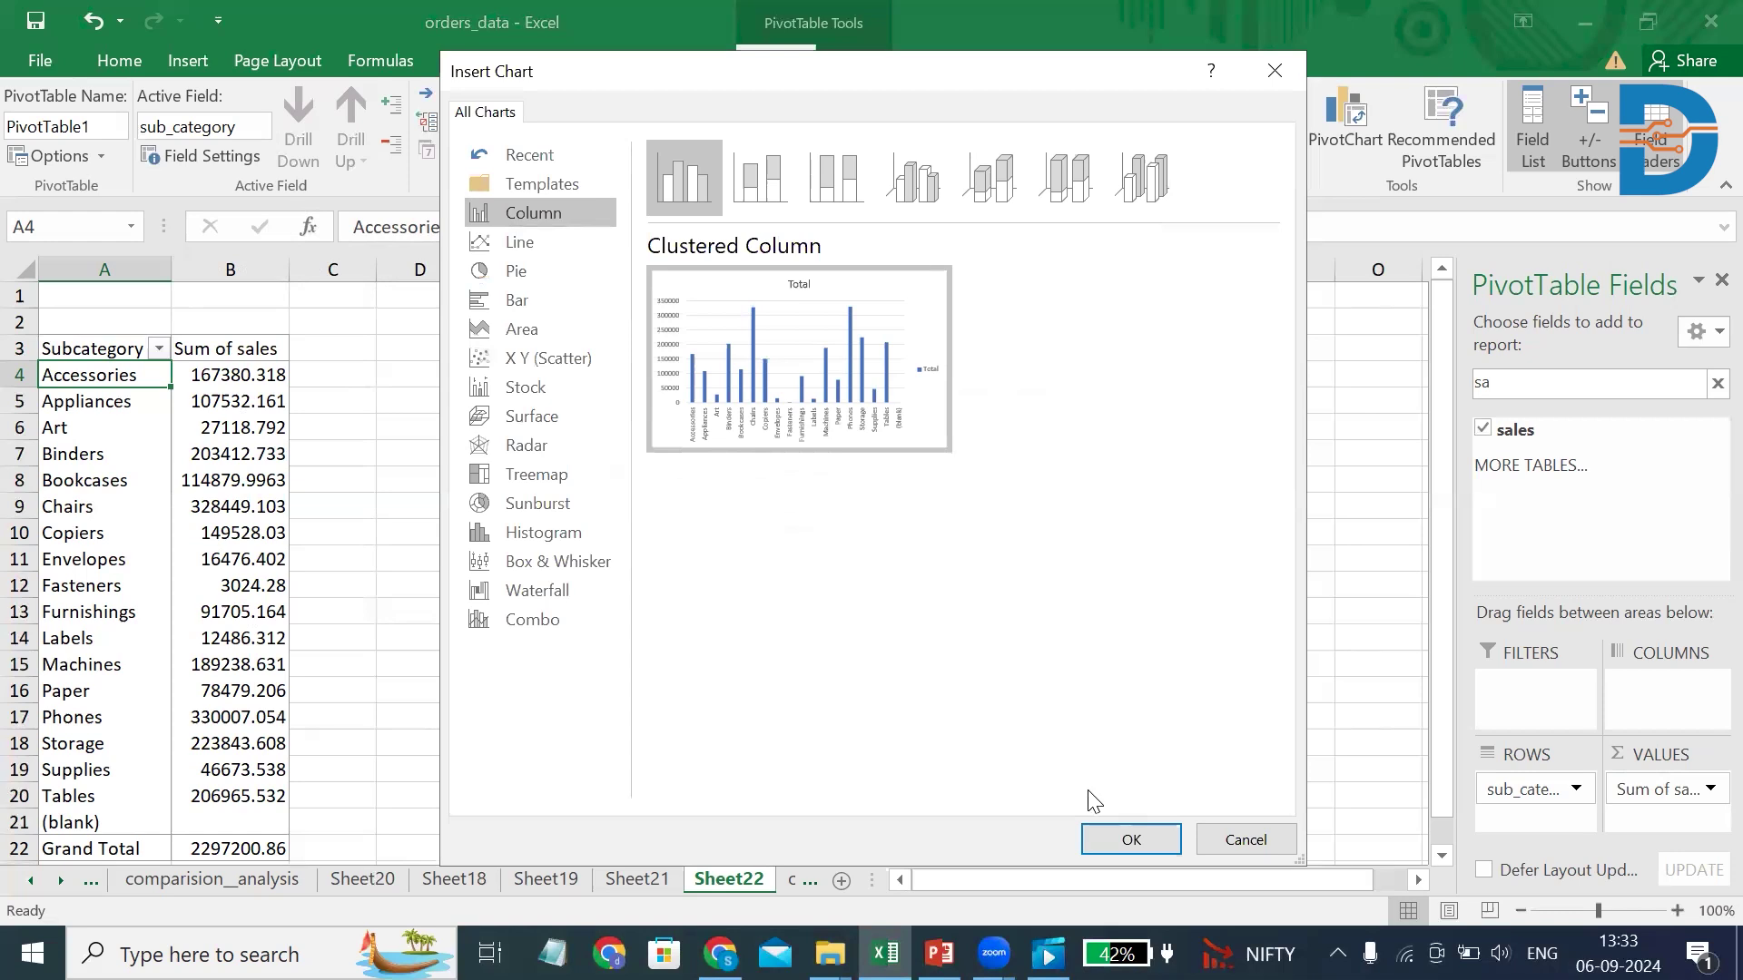
click(1108, 840)
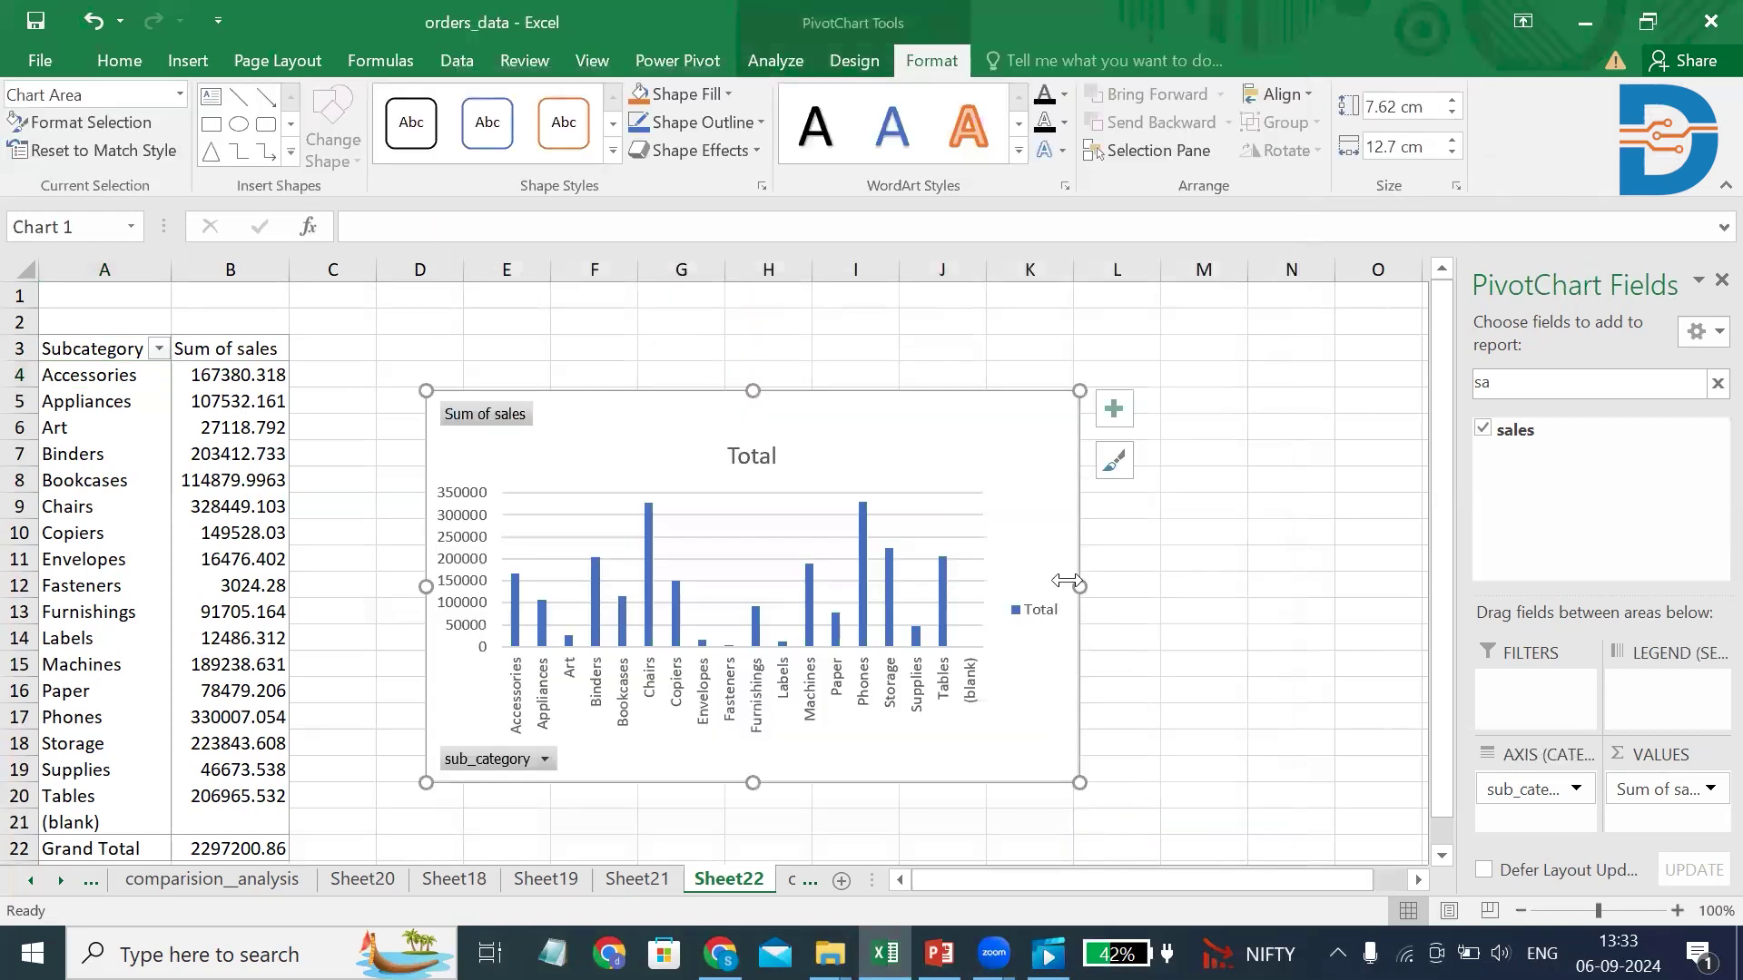
drag(1077, 587, 1004, 597)
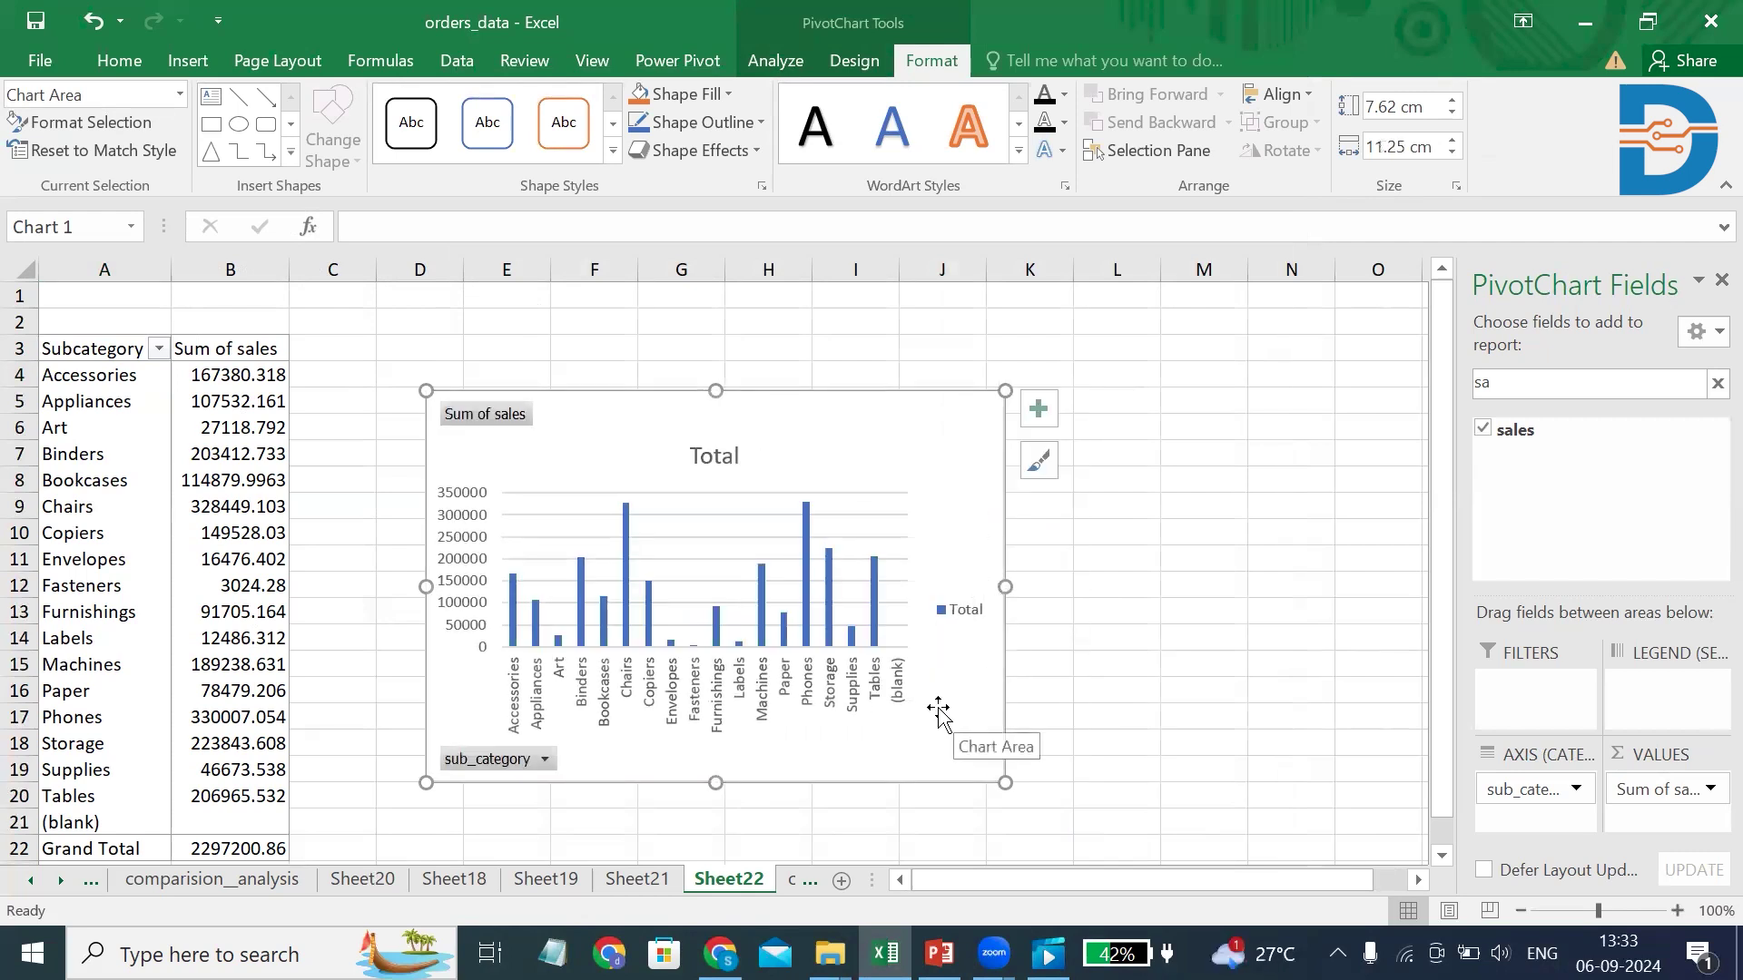
click(1053, 544)
Step: Insert a second PivotChart from the same PivotTable as a standard pie chart
click(85, 424)
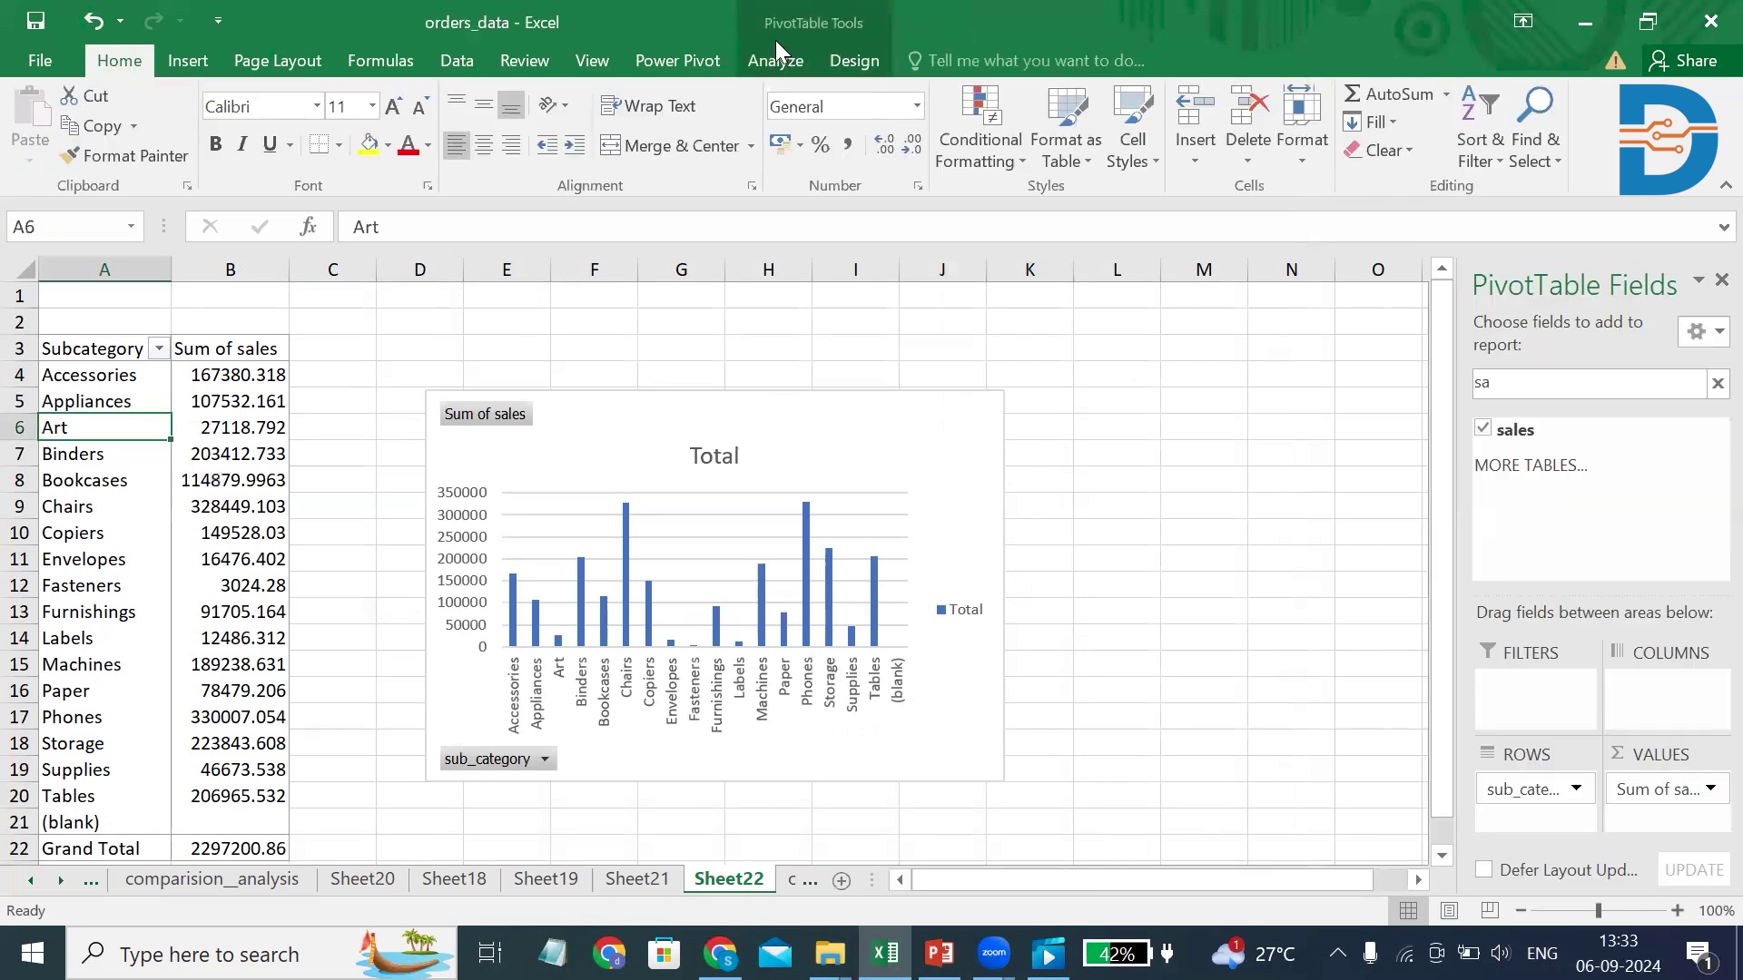
click(774, 59)
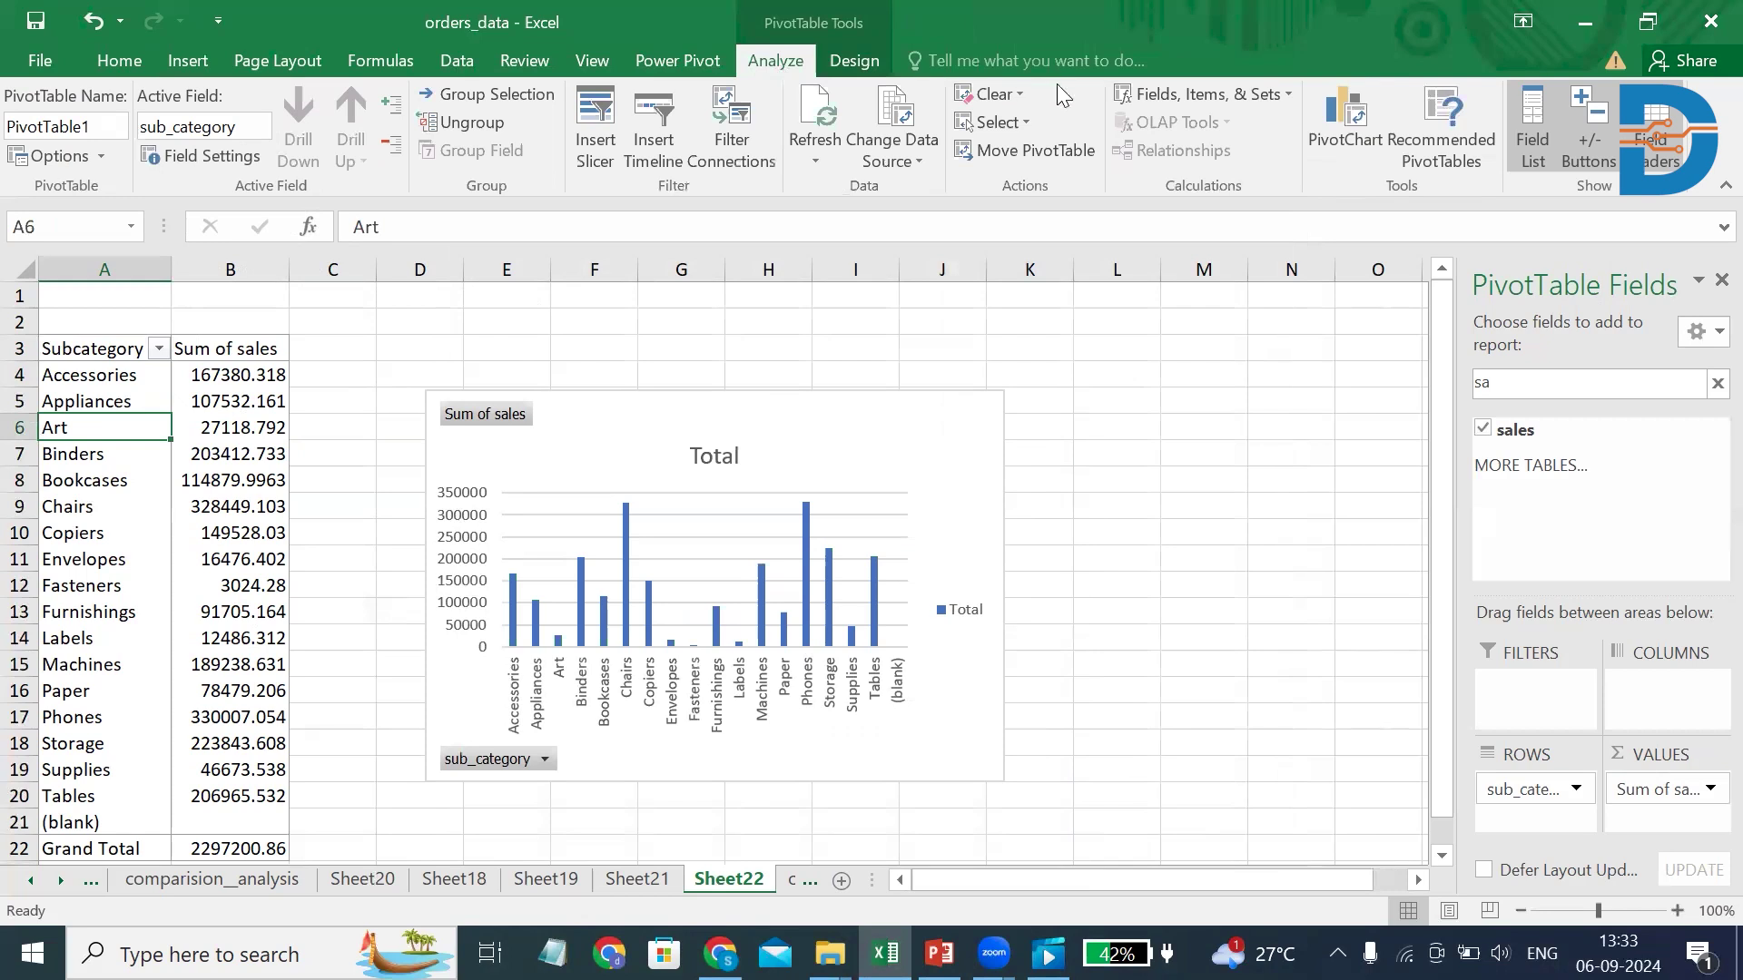
click(1334, 118)
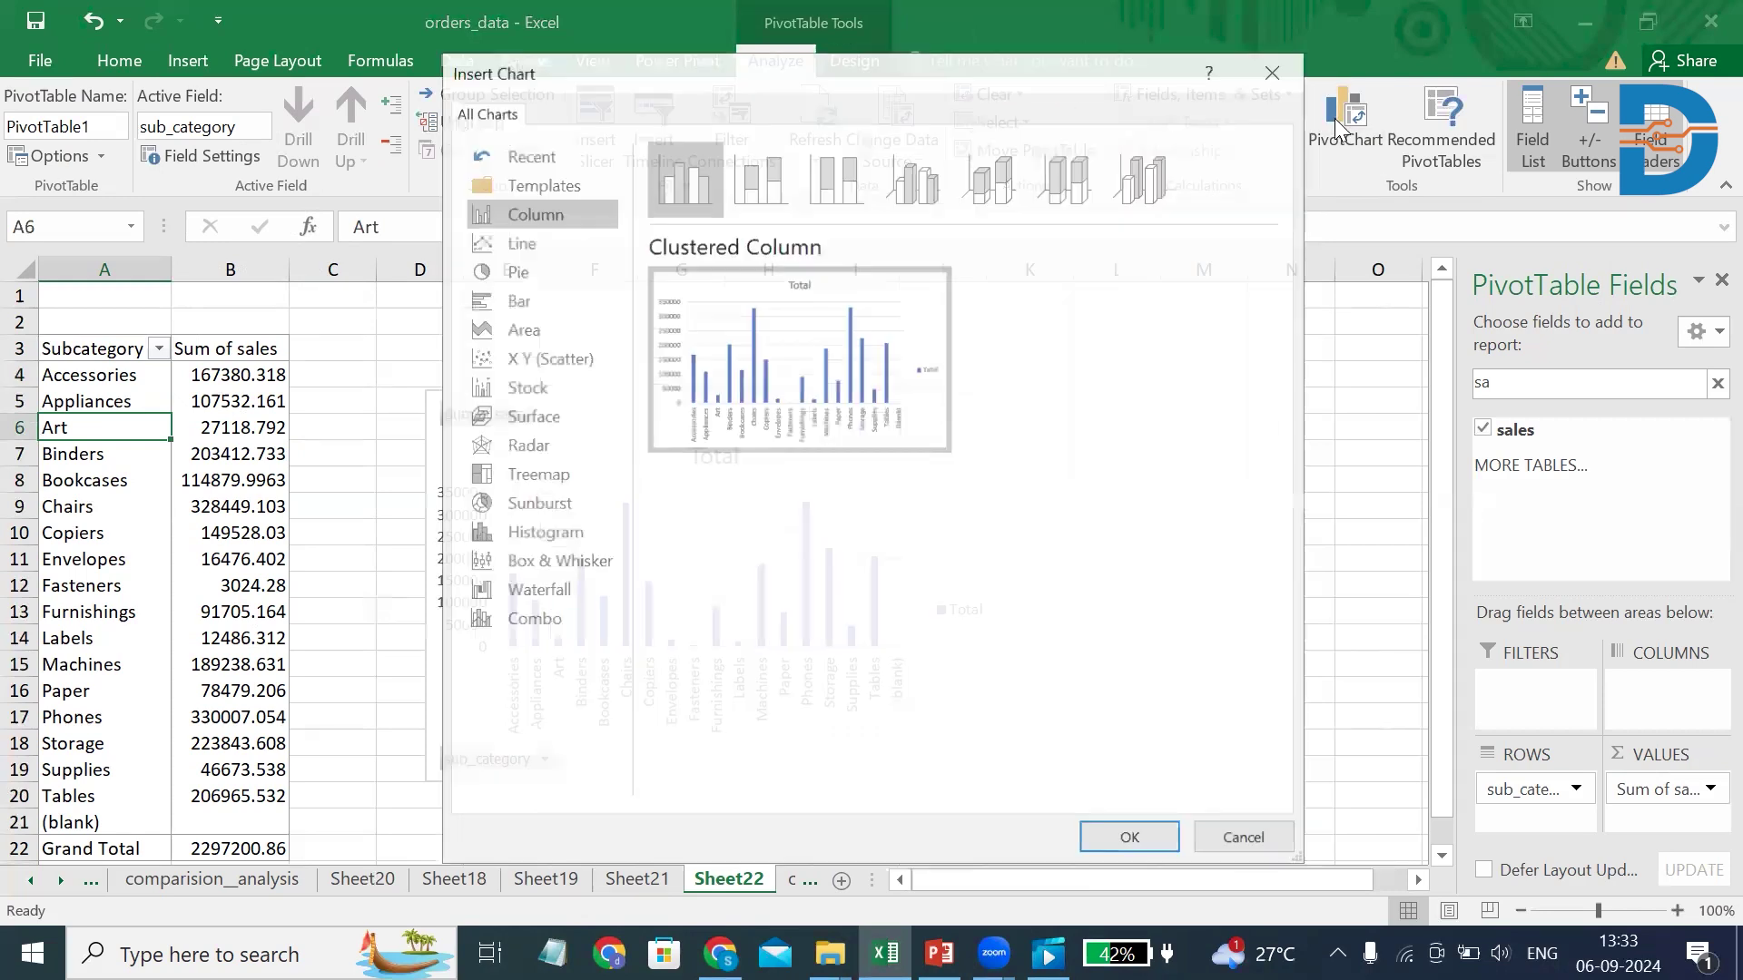
click(560, 270)
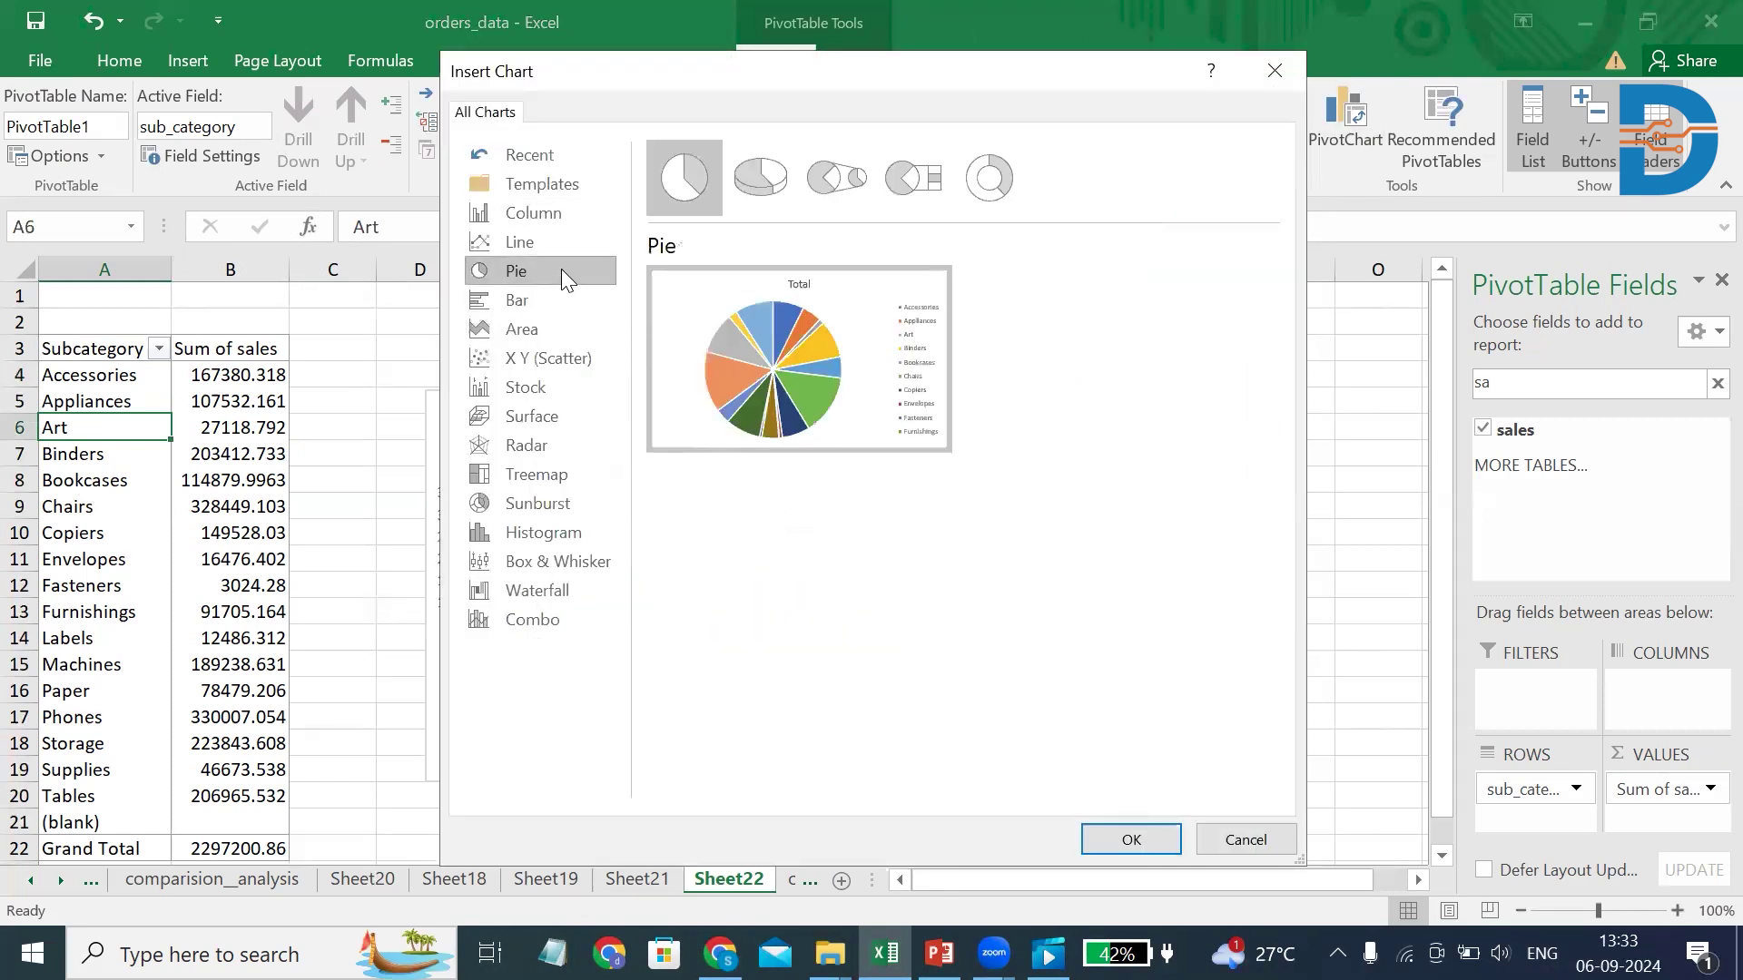
click(1131, 840)
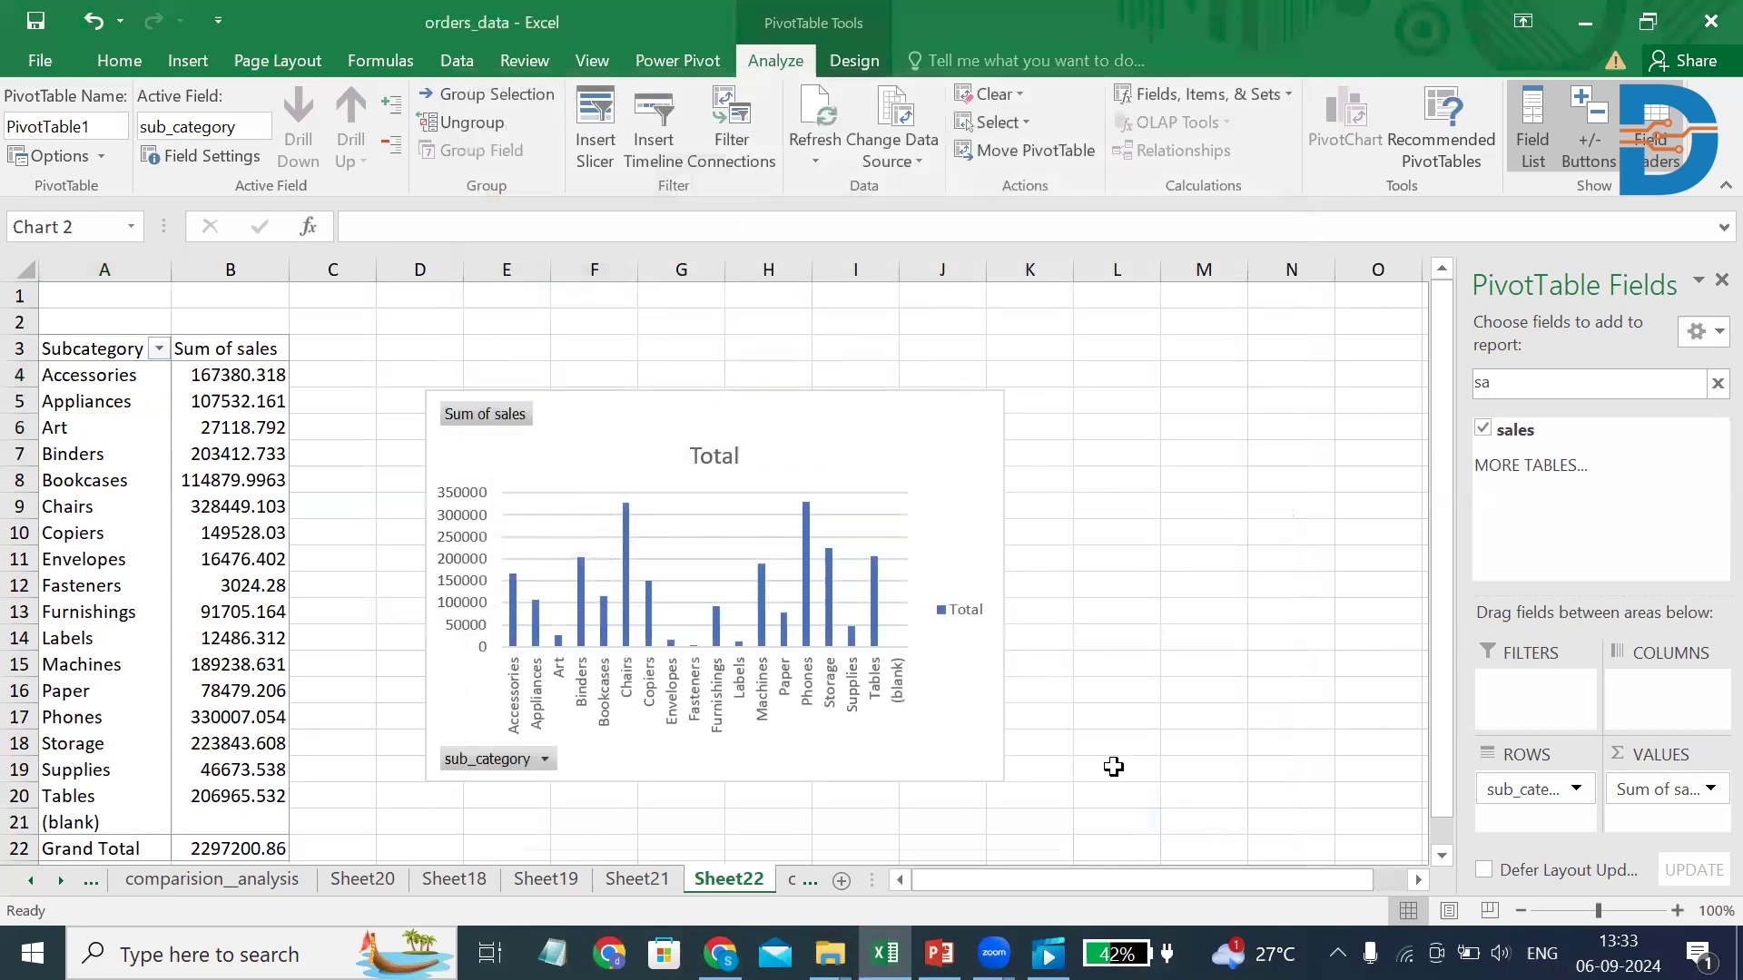
click(1012, 672)
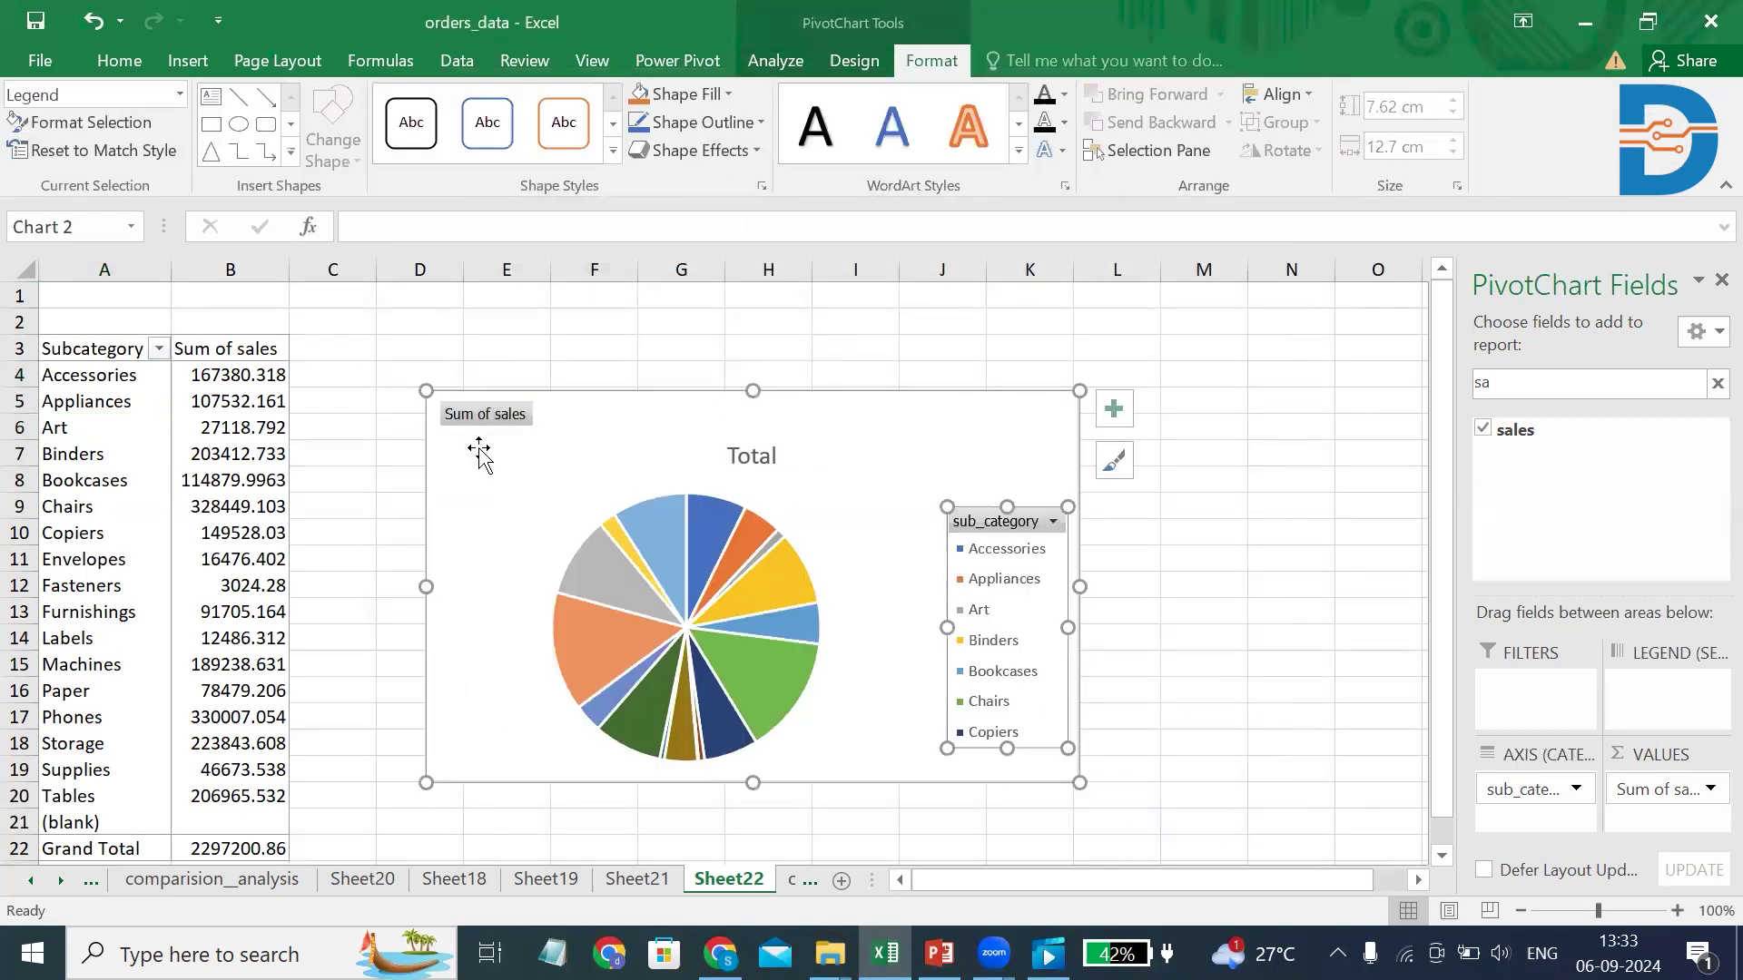
Step: Shrink the pie chart to about 5.07 by 9.01 cm, with its title in its upper-right corner, and move it off the column chart's bars
drag(429, 392, 638, 537)
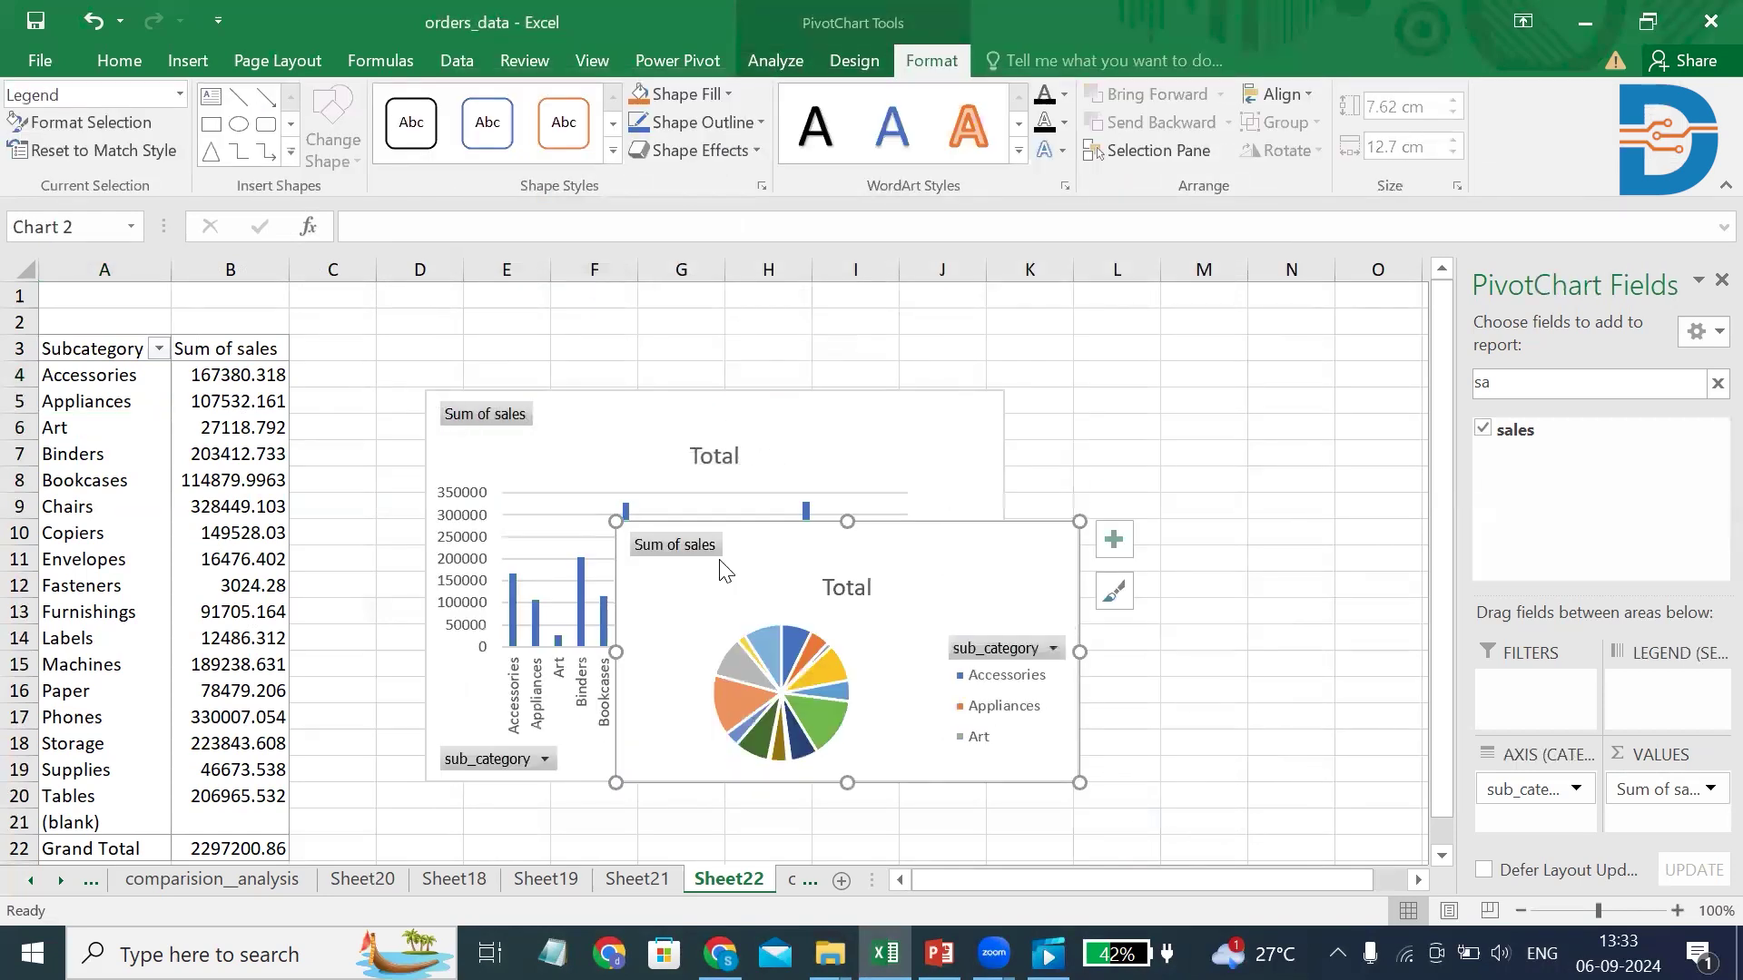
drag(847, 586, 1025, 475)
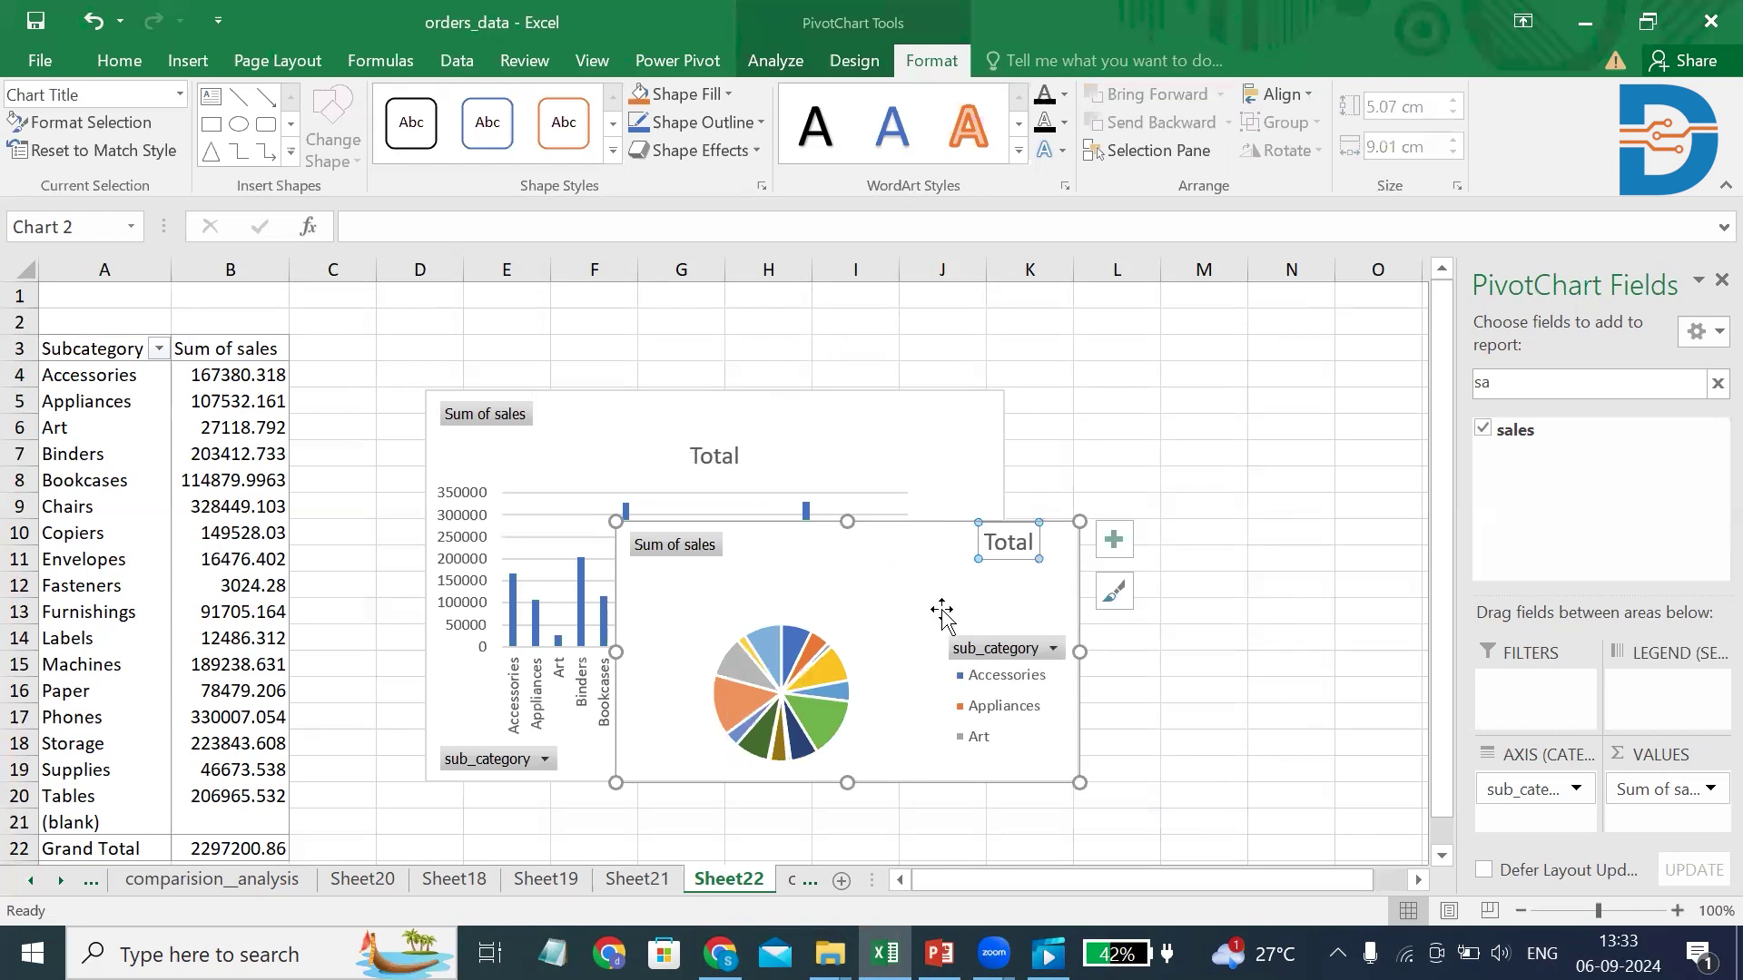
drag(1001, 581, 1334, 353)
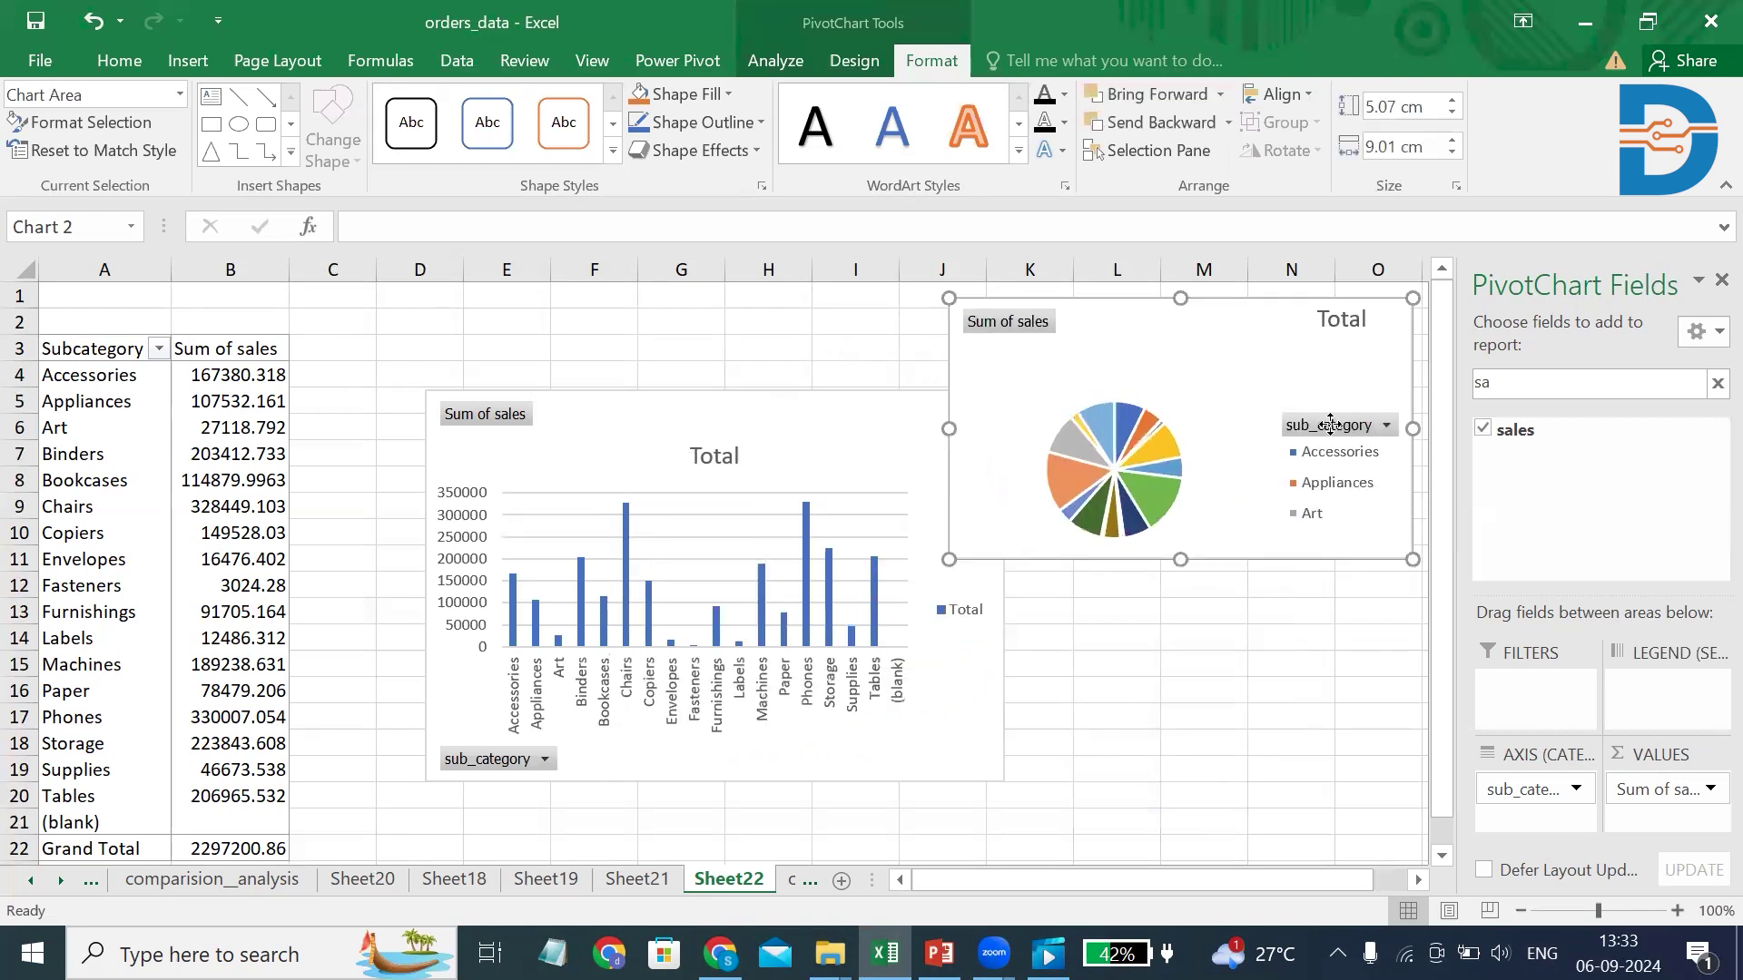
drag(1330, 424, 1222, 410)
Step: Resize the pie chart to about 7.21 cm high and 6.58 cm wide, clear of the column chart
drag(843, 414, 1037, 415)
drag(1173, 566, 1184, 677)
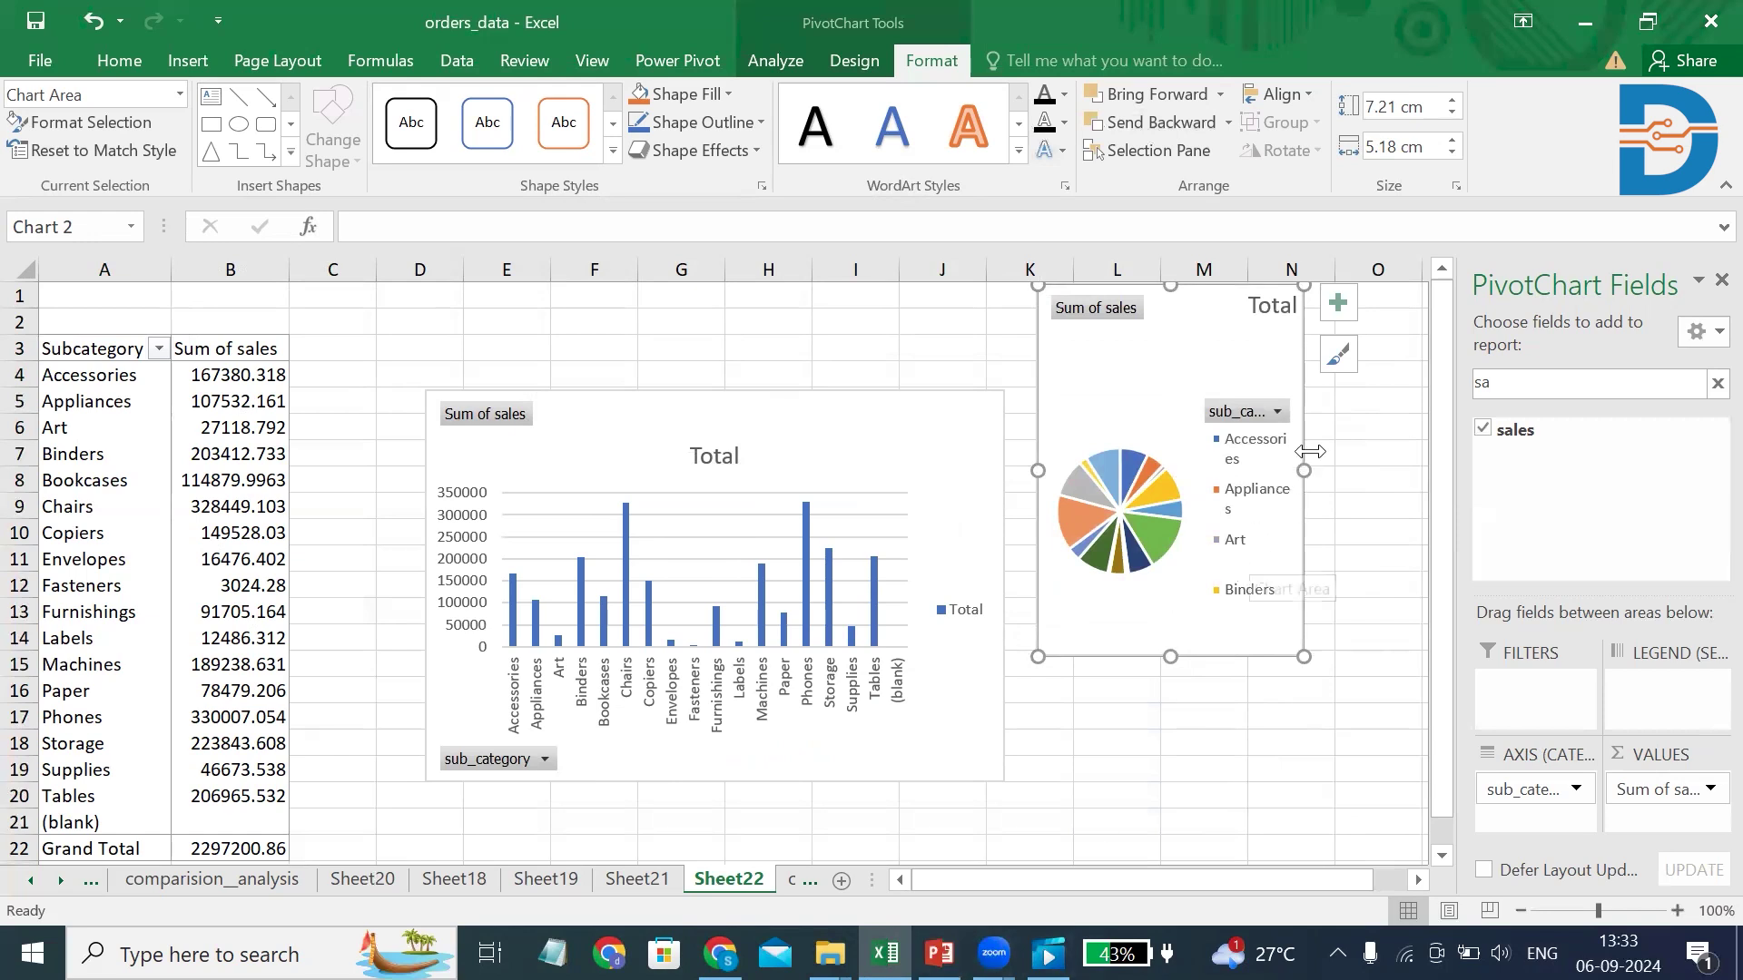
drag(1308, 459, 1375, 458)
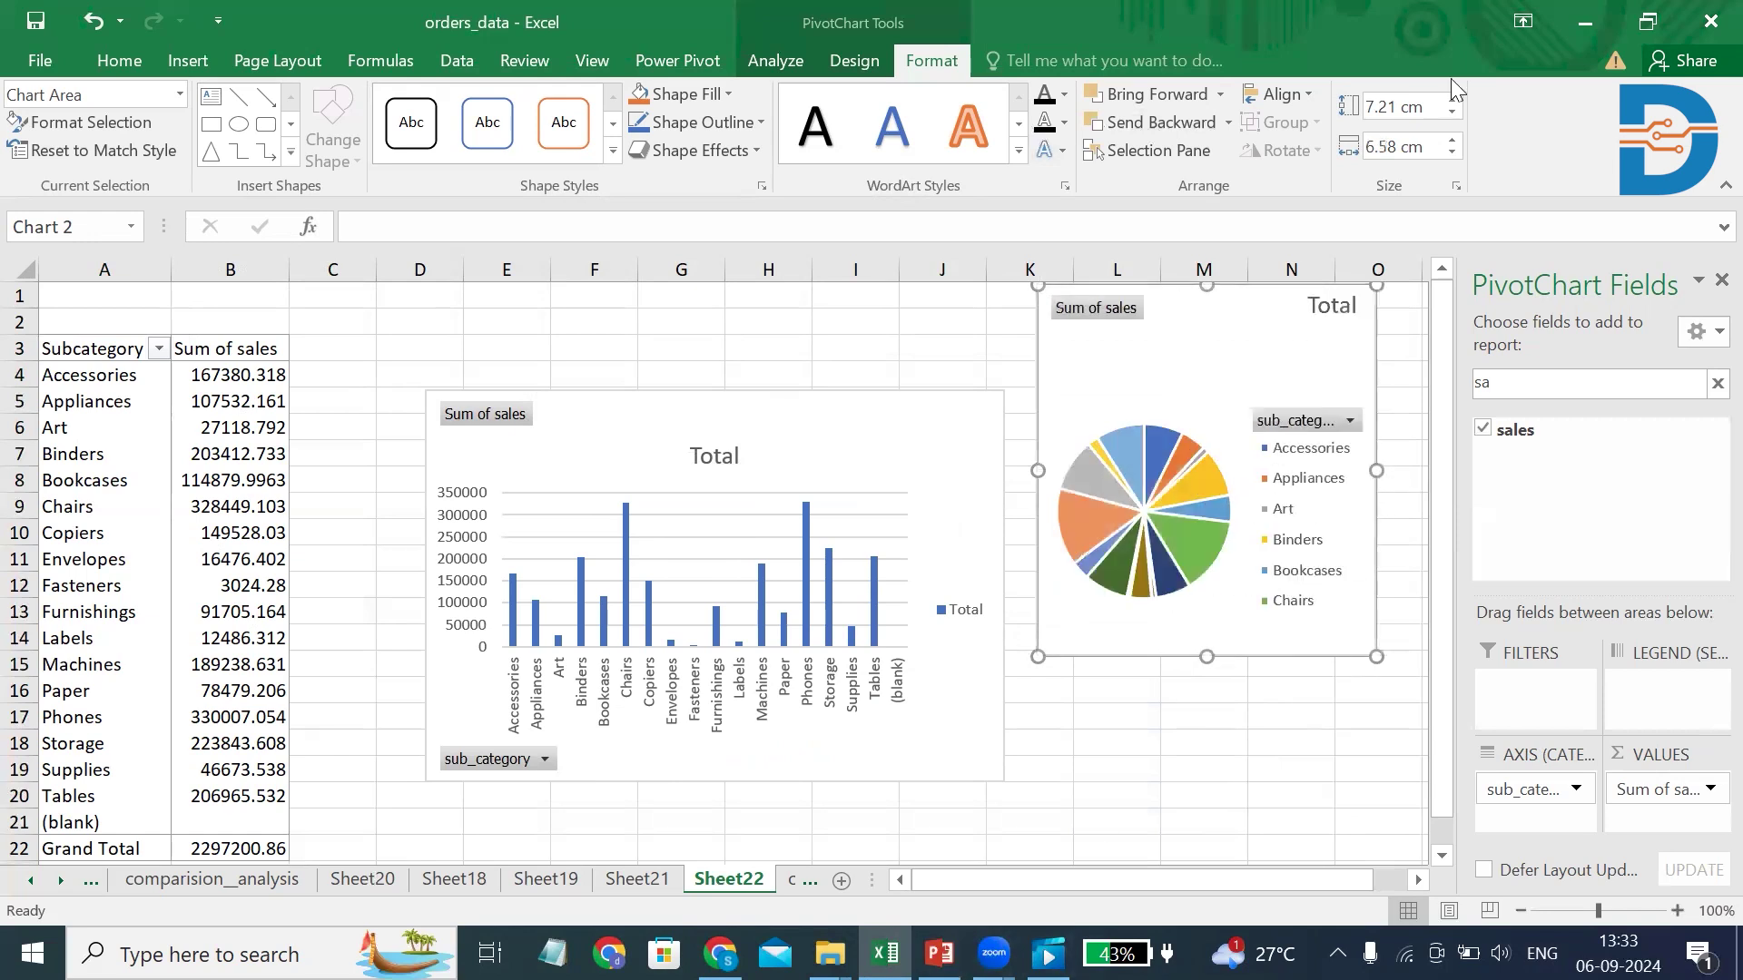